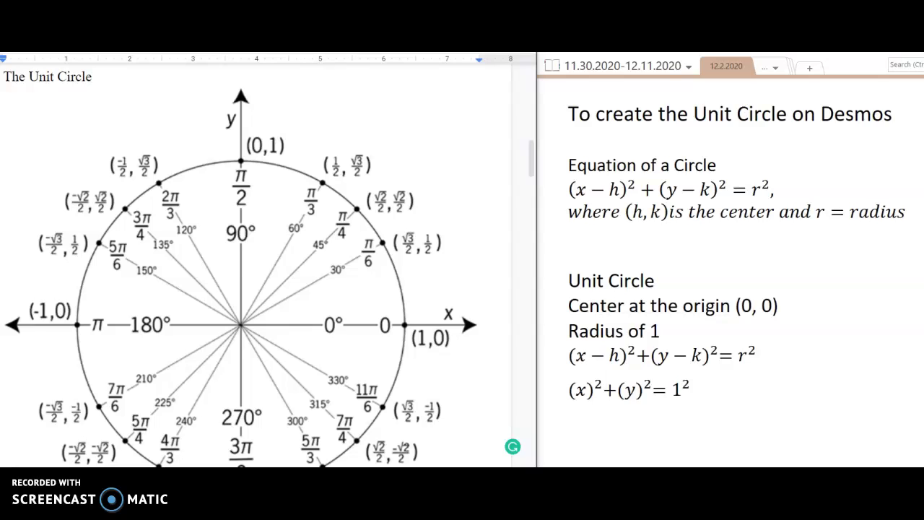
Examine the labeled unit circle diagram and the listed radius and center characteristics in the unit circle document.
scroll(165, 346, "down", 2)
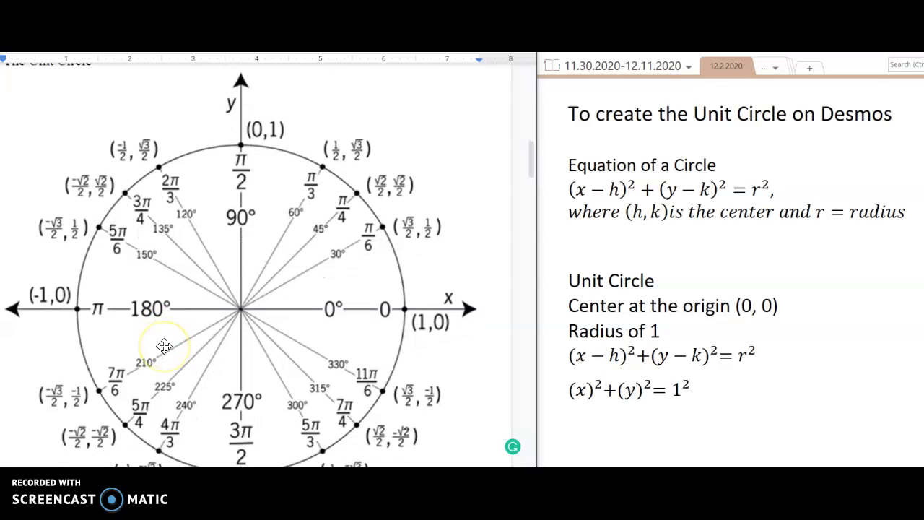
scroll(165, 346, "up", 1)
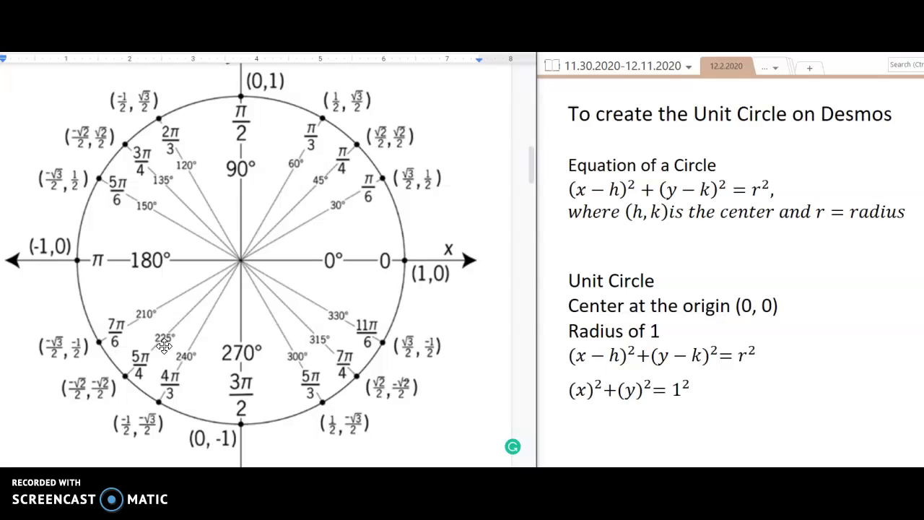
left_click(233, 268)
scroll(230, 275, "up", 3)
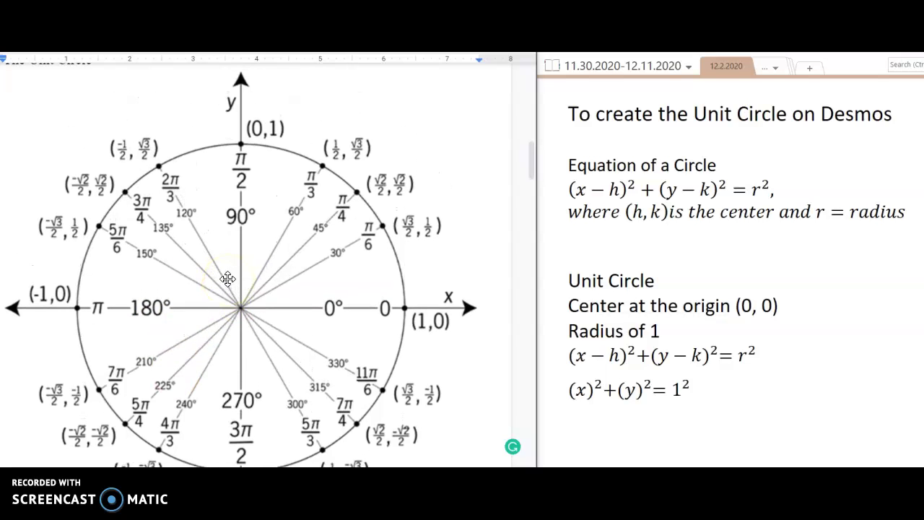
scroll(228, 279, "up", 10)
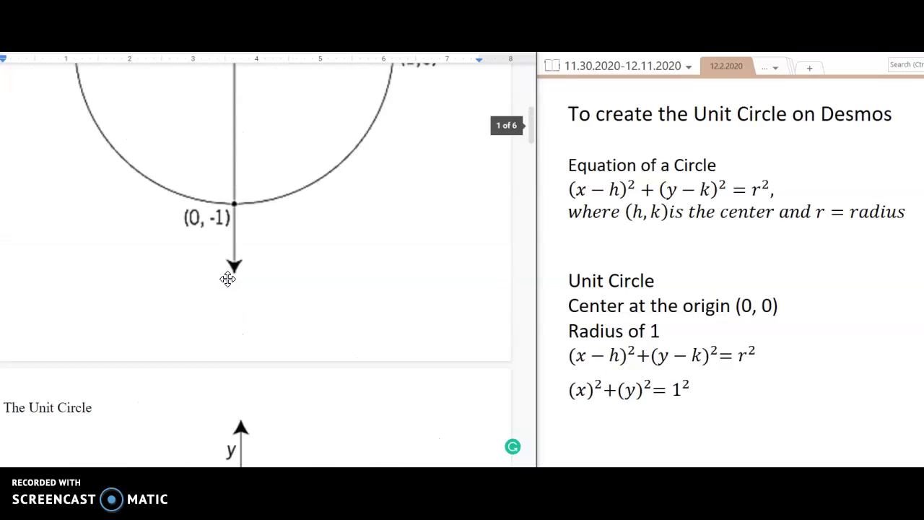
scroll(228, 279, "up", 5)
left_click(118, 127)
left_click_drag(121, 149, 36, 148)
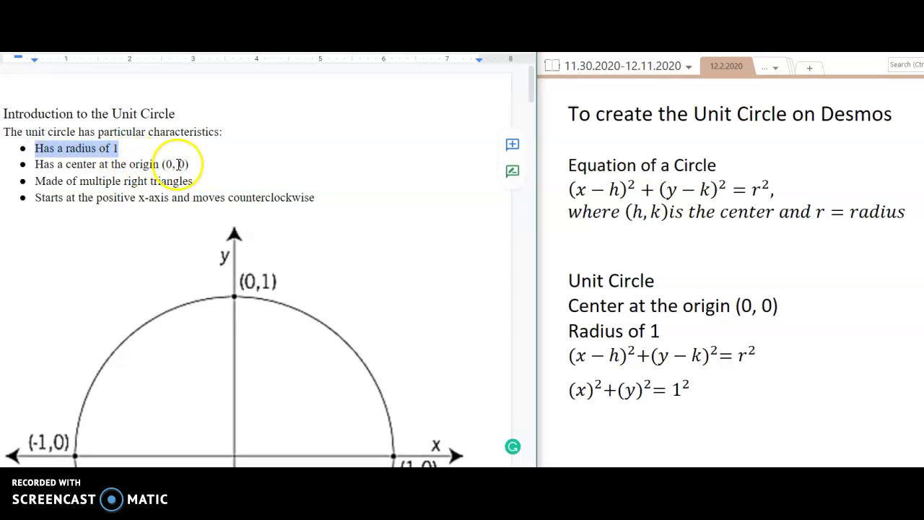
left_click(129, 167)
left_click_drag(130, 166, 157, 166)
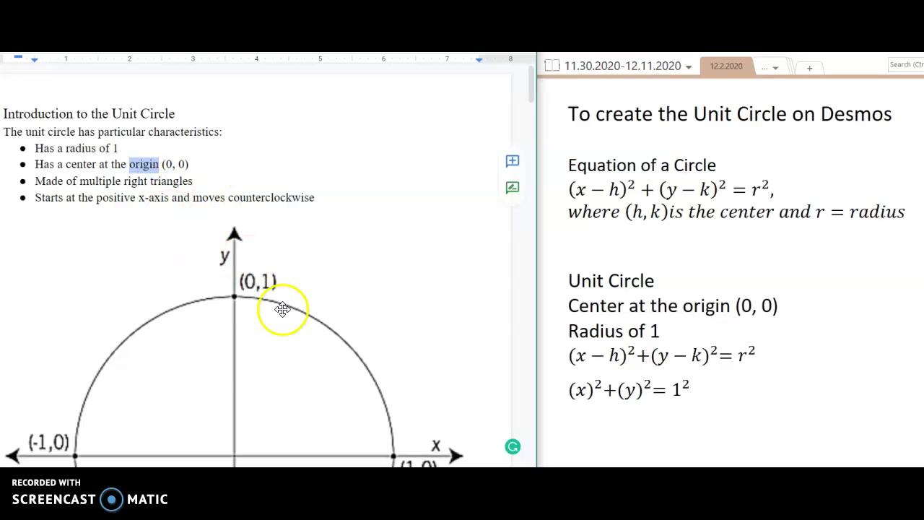
scroll(287, 314, "down", 3)
scroll(285, 316, "down", 10)
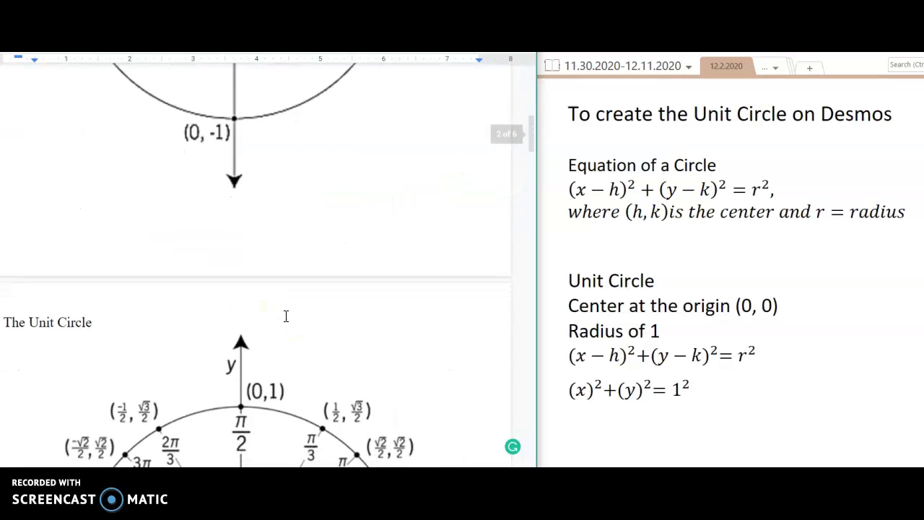
scroll(285, 316, "up", 1)
Switch from the document to the blank Desmos graph and relabel the origin in the unit circle notes as (h=0, k=0).
left_click(334, 59)
key("ctrl+Tab")
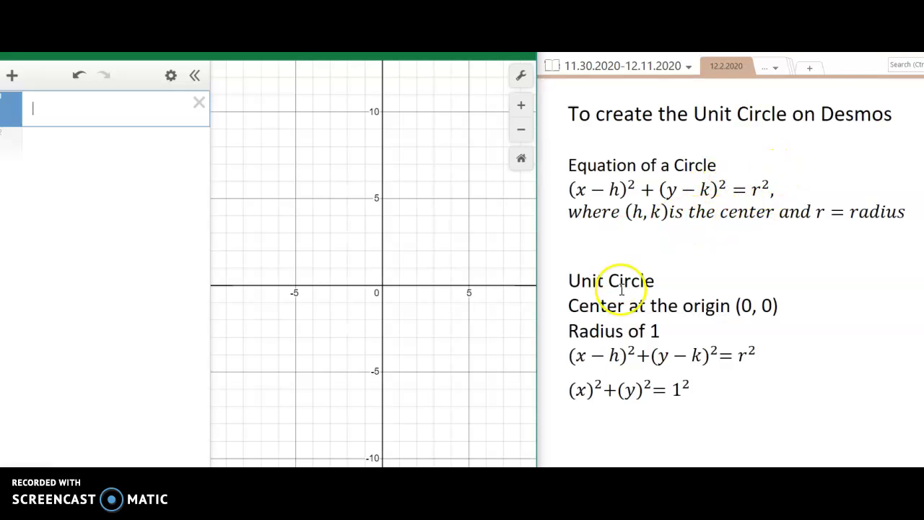
scroll(621, 289, "down", 1)
scroll(619, 274, "down", 1)
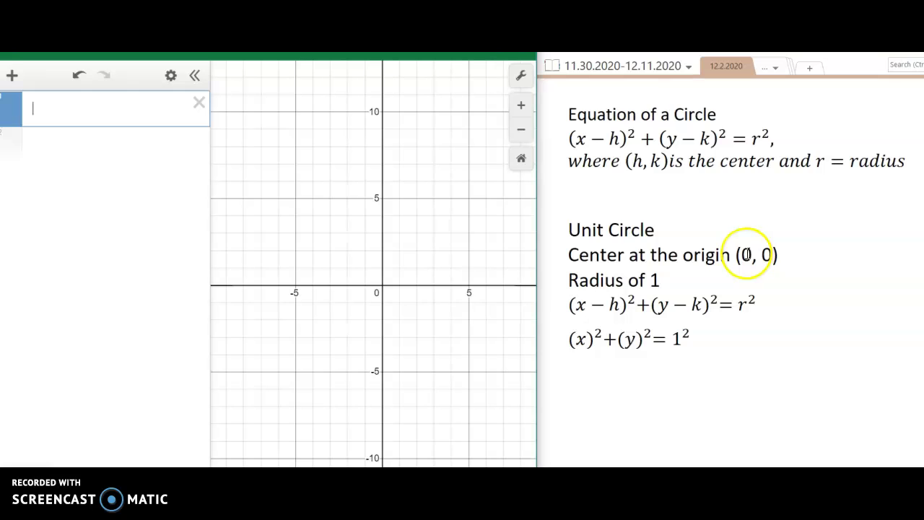
left_click(745, 254)
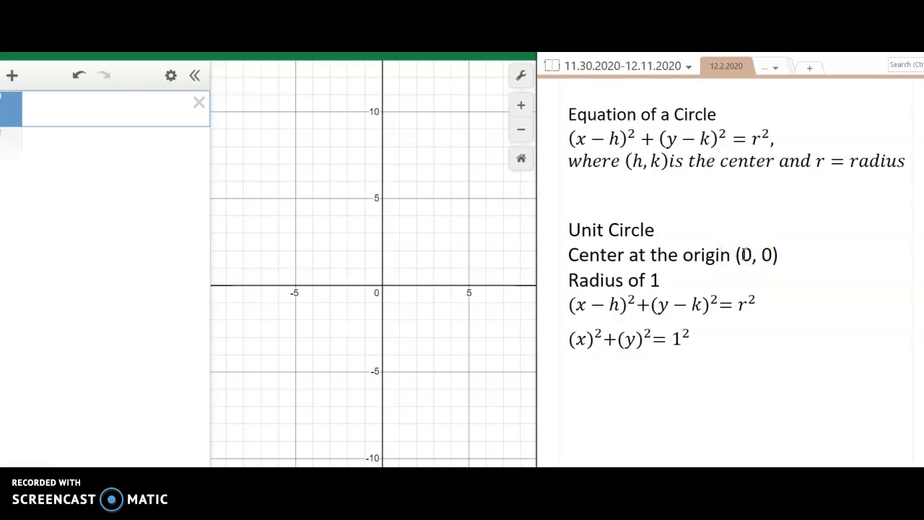
left_click(777, 252)
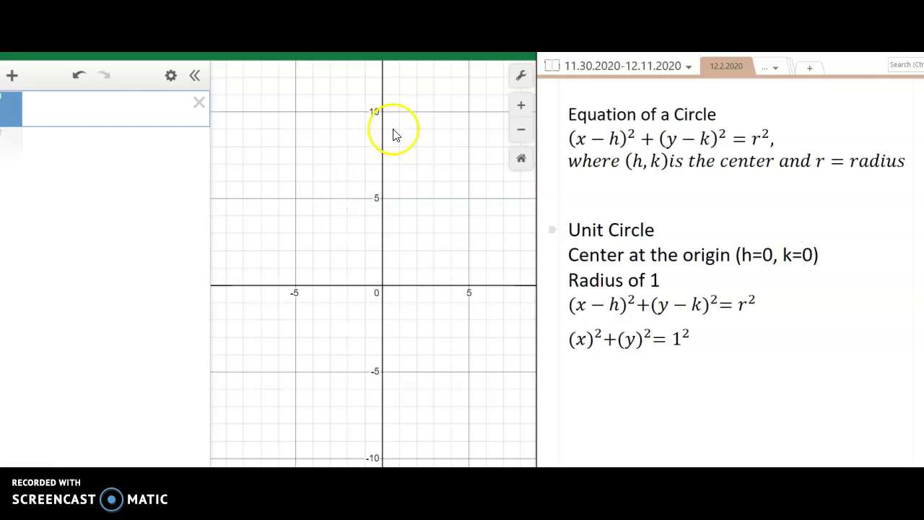
Substitute 0 for h and 0 for k in the equation under the unit circle notes.
double_click(620, 304)
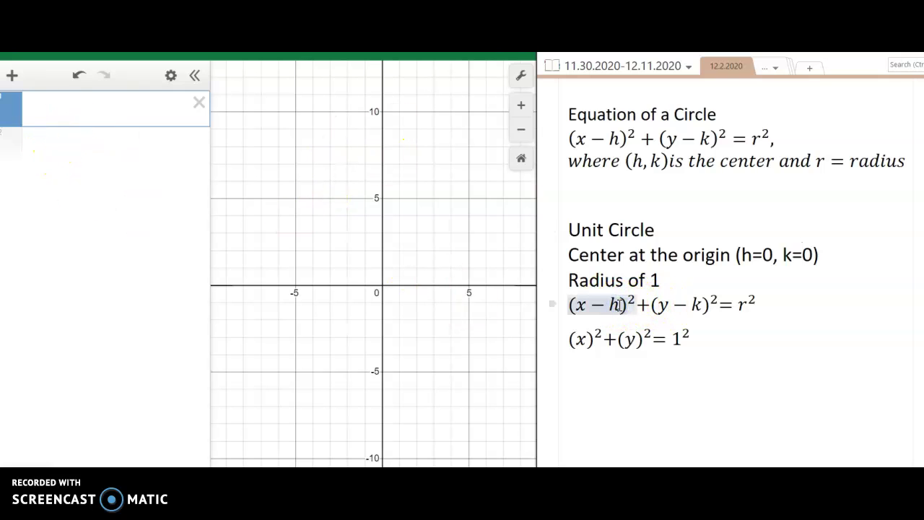
key("BackSpace")
type("0")
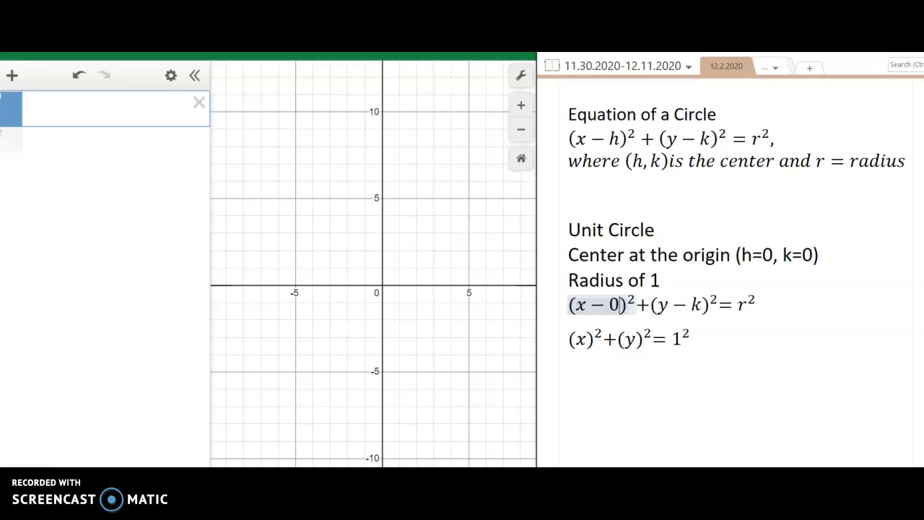
double_click(705, 302)
type("\\")
key("BackSpace")
key("BackSpace")
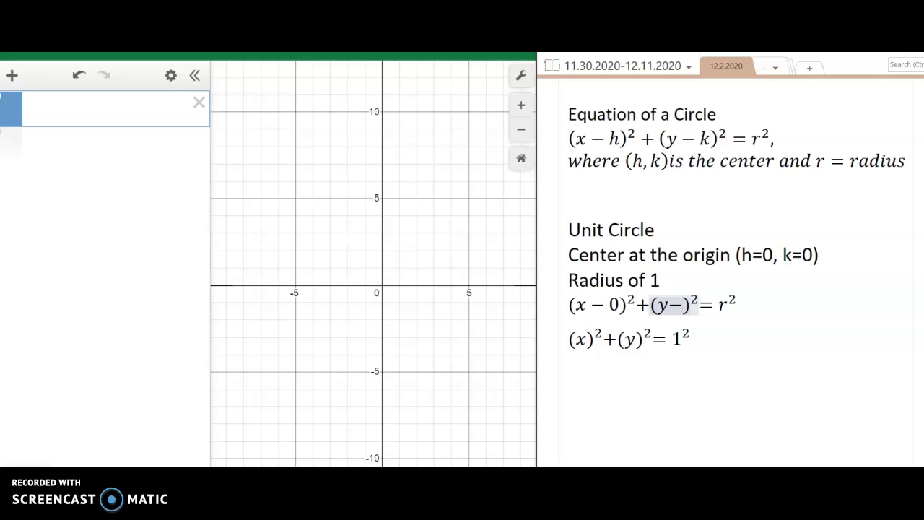
type("0")
Point out the radius of 1 in the notes and replace r with 1 in the unit circle equation.
left_click(749, 306)
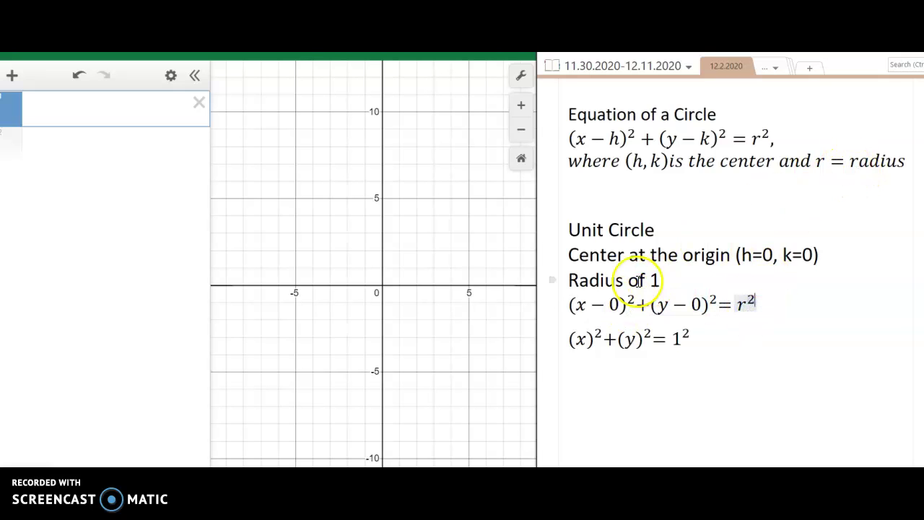
left_click(585, 281)
left_click_drag(582, 281, 663, 280)
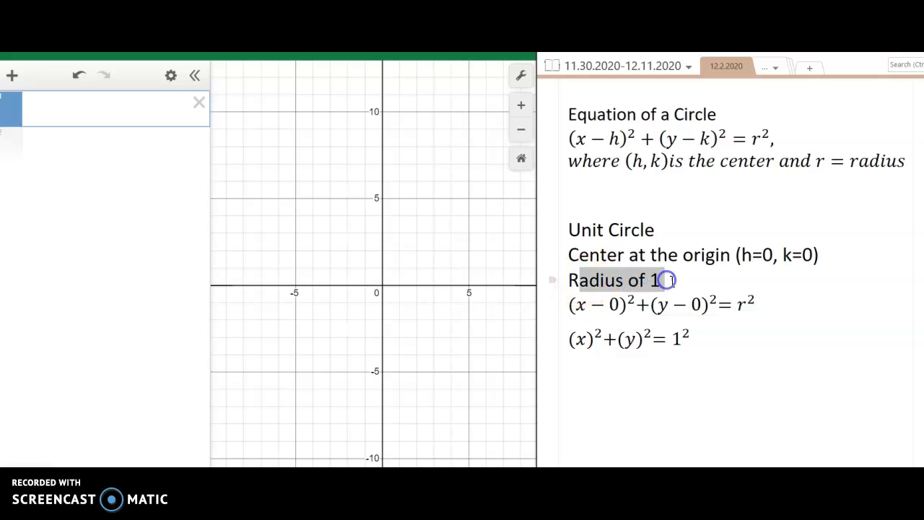
left_click(751, 306)
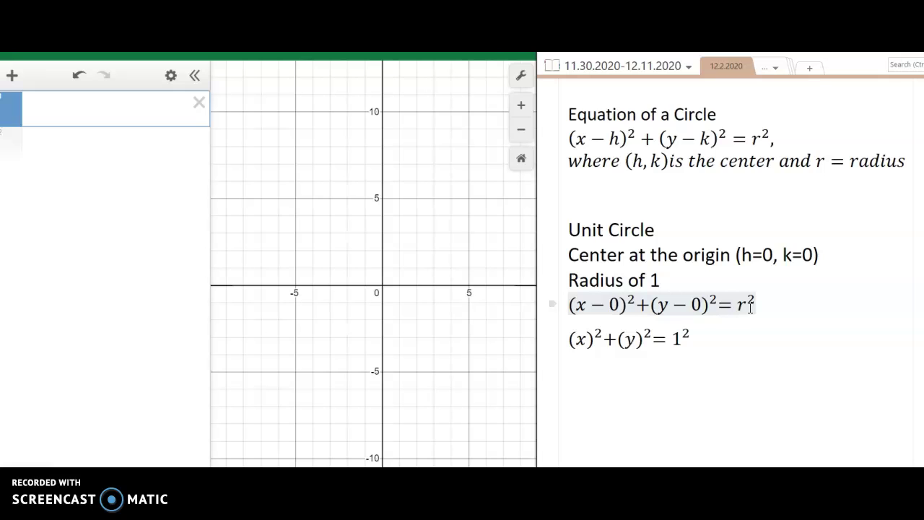
left_click(745, 305)
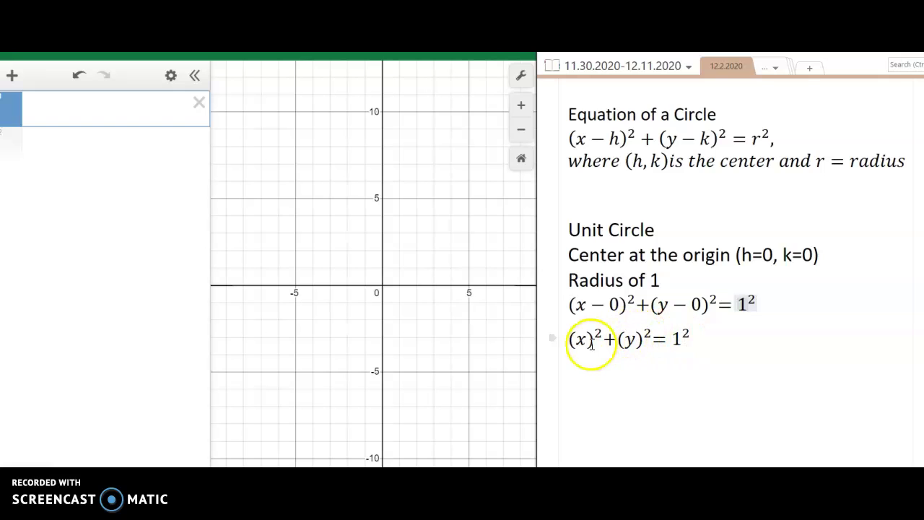
Simplify the right side of the last equation in the notes so it reads (x)²+(y)²= 1.
left_click(570, 340)
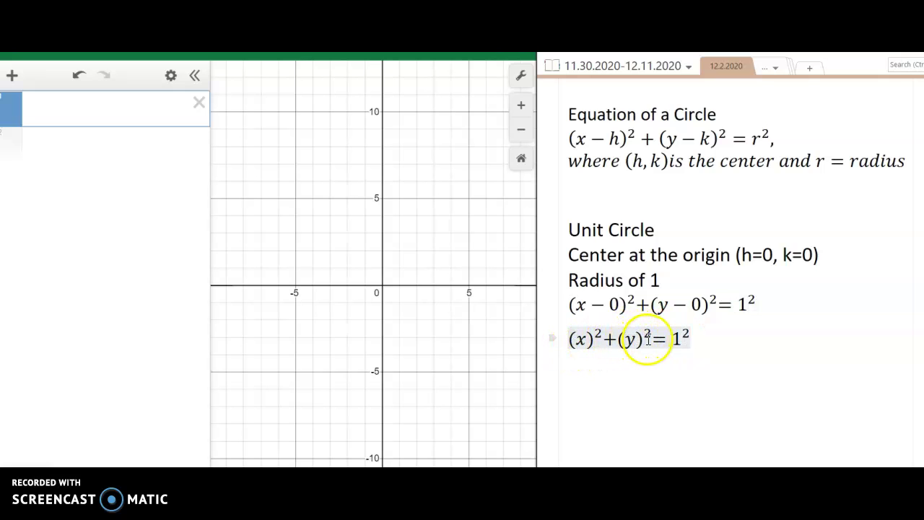
left_click(683, 339)
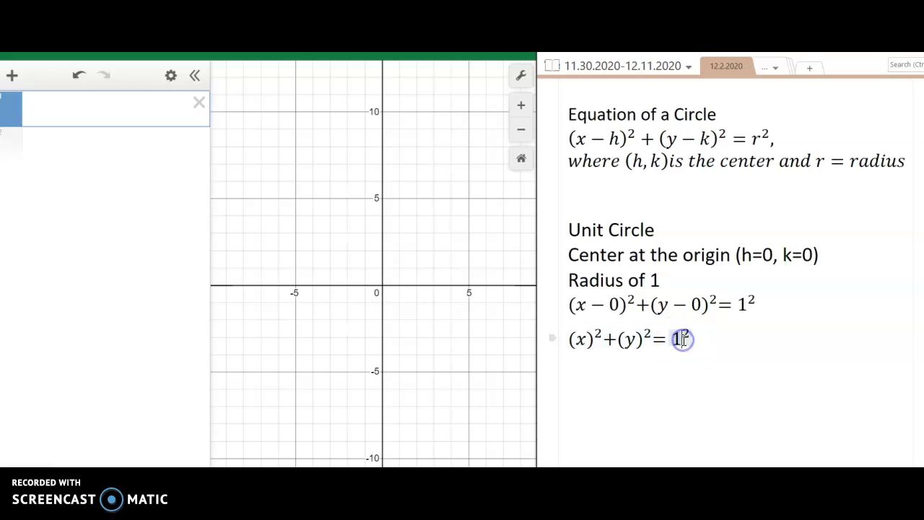
key("BackSpace")
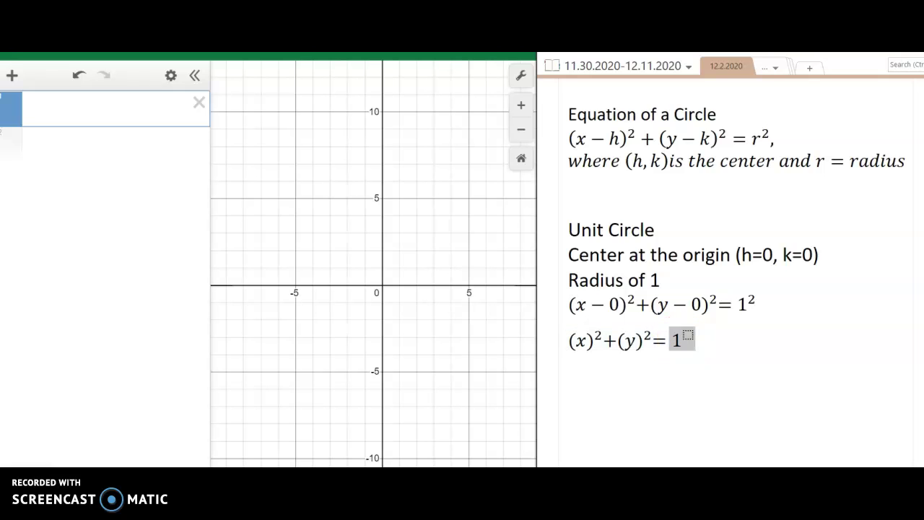
key("BackSpace")
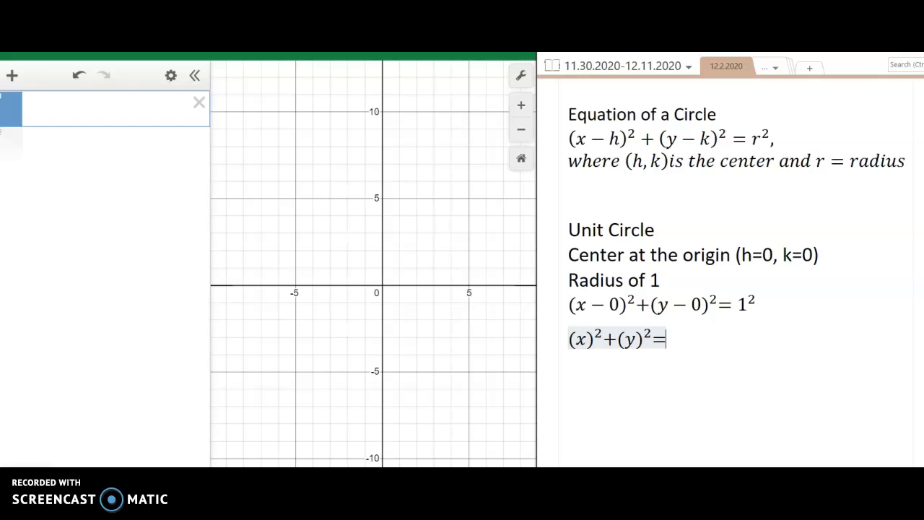
left_click_drag(685, 340, 565, 337)
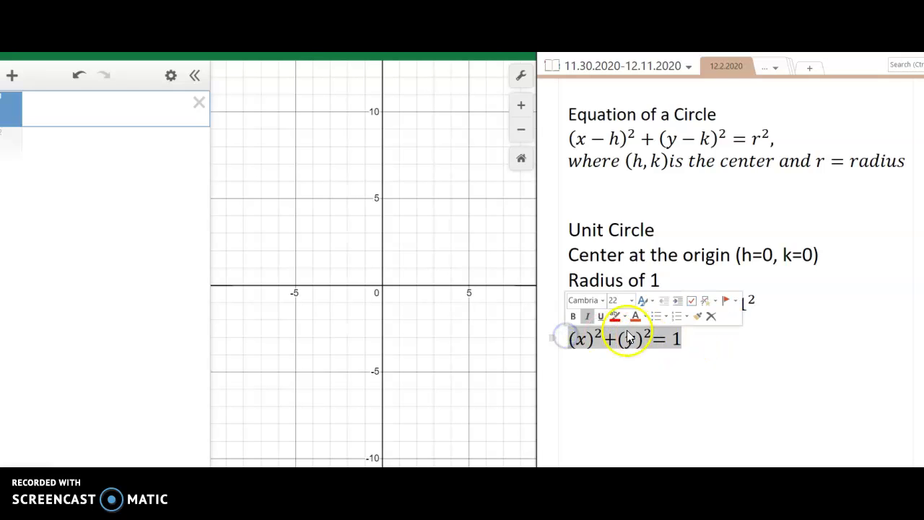
left_click(655, 338)
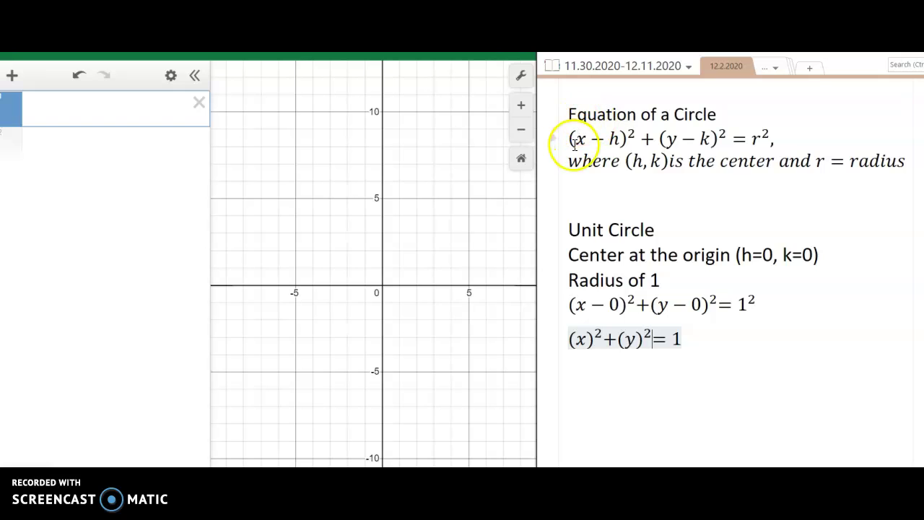
Graph the unit circle in Desmos by entering the equation x^2+y^2=1 in the first expression.
left_click(83, 113)
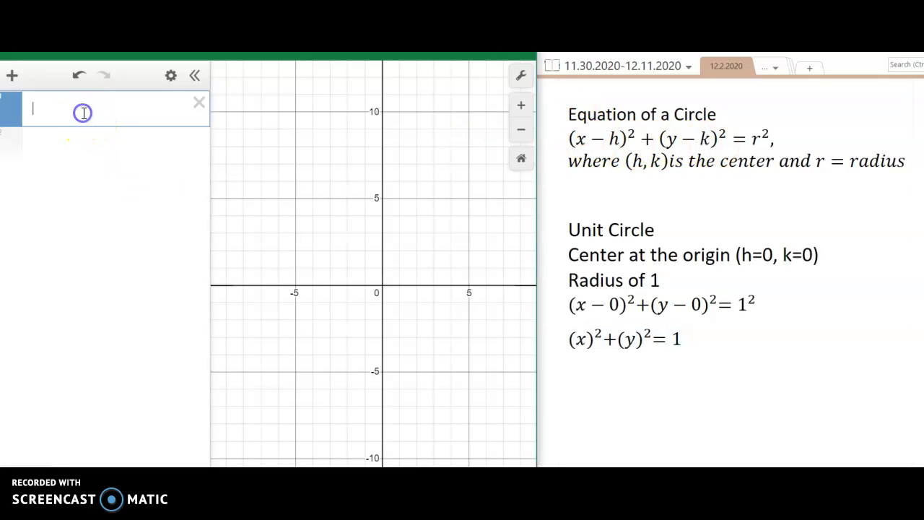
type("x62")
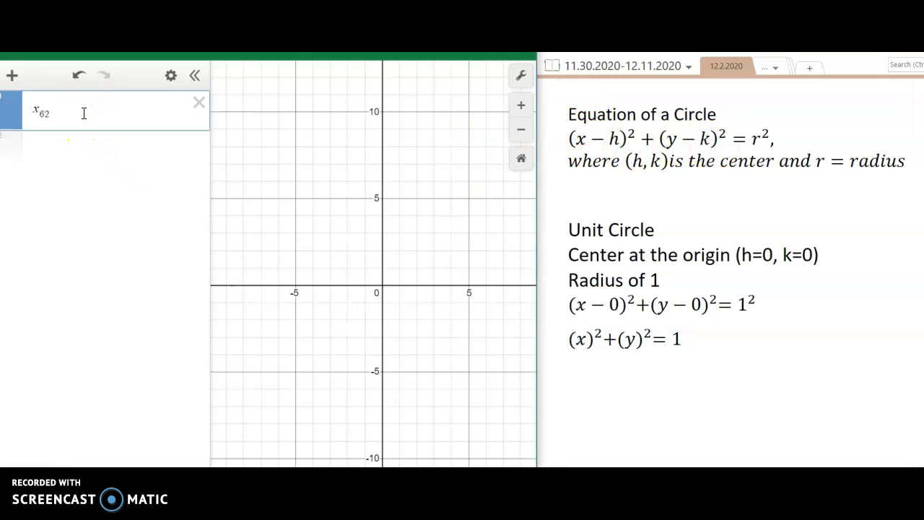
key("BackSpace")
key("BackSpace")
type("^2+y^2=1")
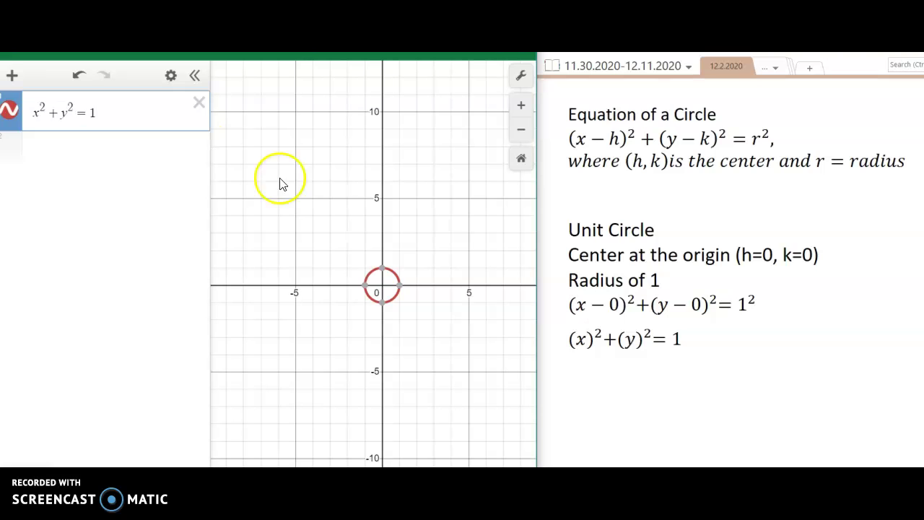
Enlarge the graph and center the unit circle so that it fills the graphing area.
left_click(522, 106)
left_click(522, 106)
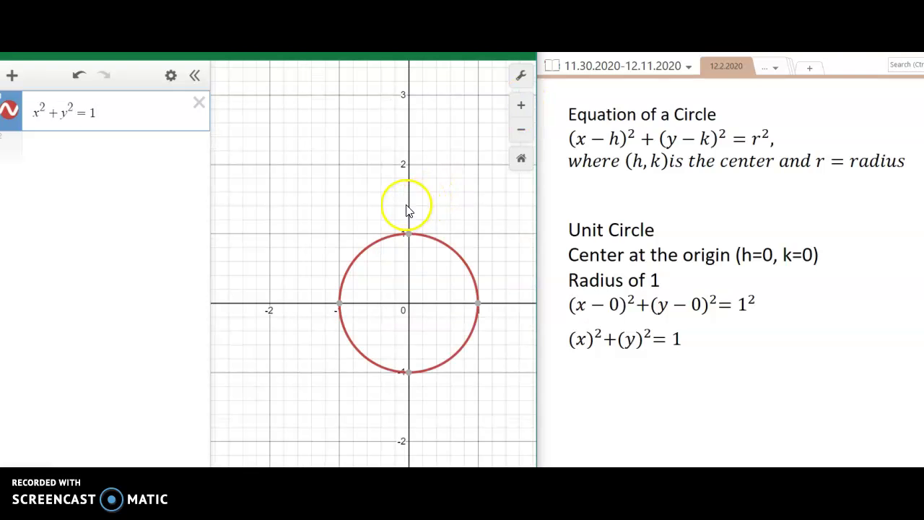
left_click(384, 152)
left_click_drag(394, 172, 356, 88)
left_click(520, 106)
left_click_drag(363, 182, 406, 338)
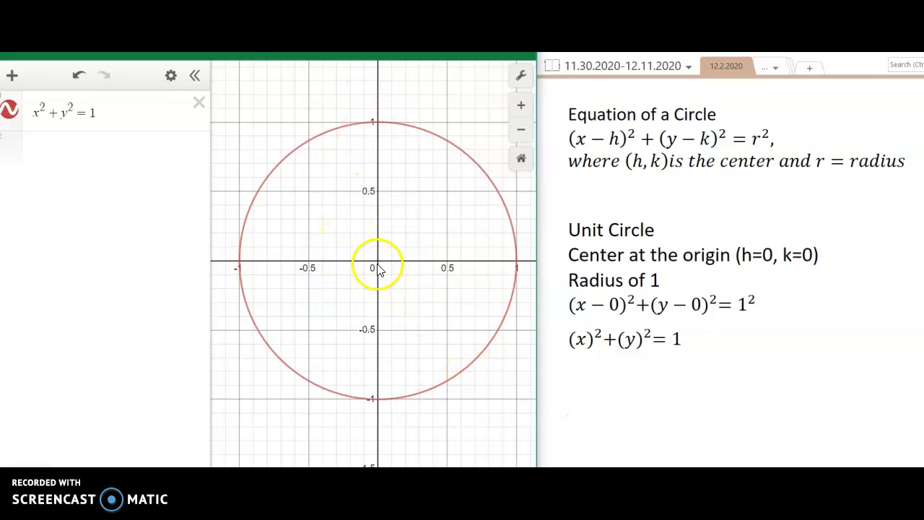
Widen the Desmos window against the notes window to give the graph more room.
left_click(660, 353)
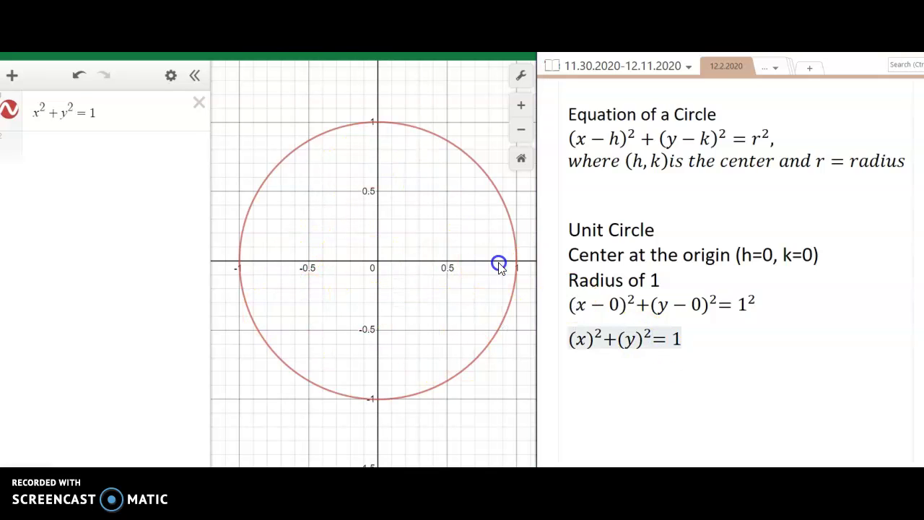
key("Down")
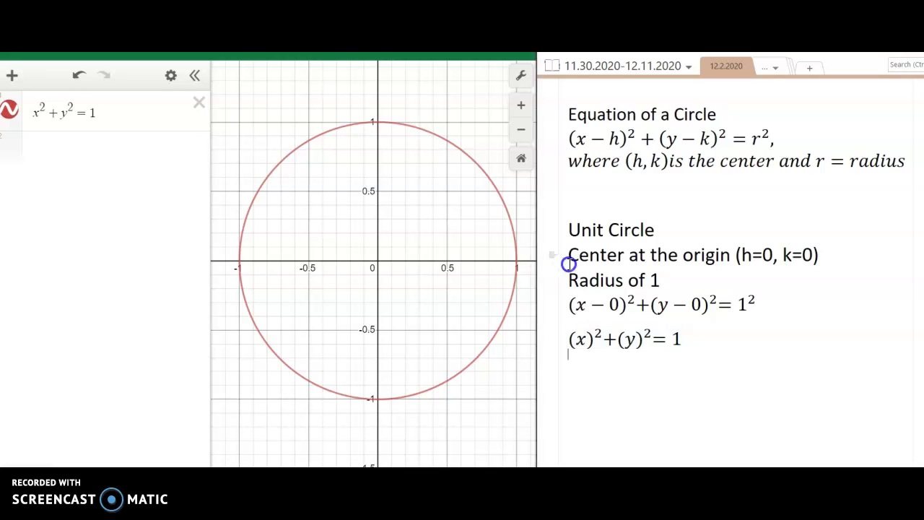
left_click_drag(535, 265, 590, 268)
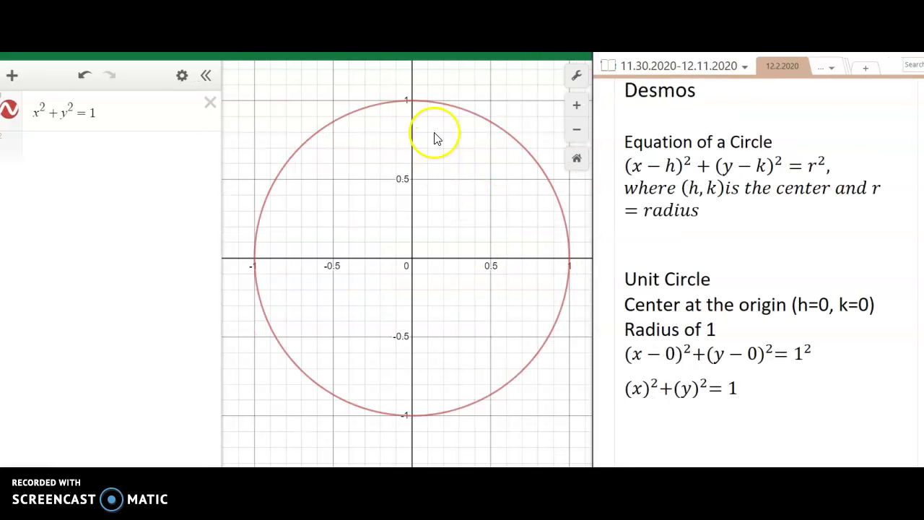
Change the graph's grid from rectangular to polar in the graph settings.
left_click(575, 80)
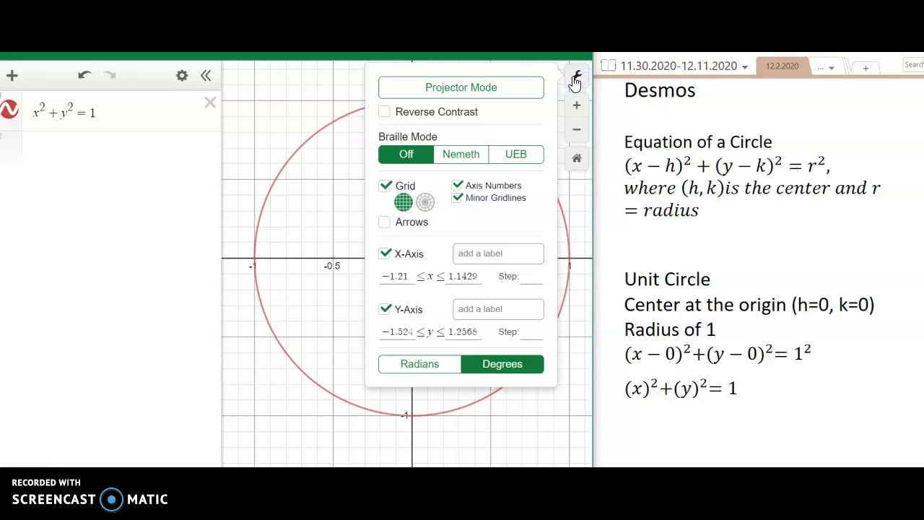
left_click(403, 223)
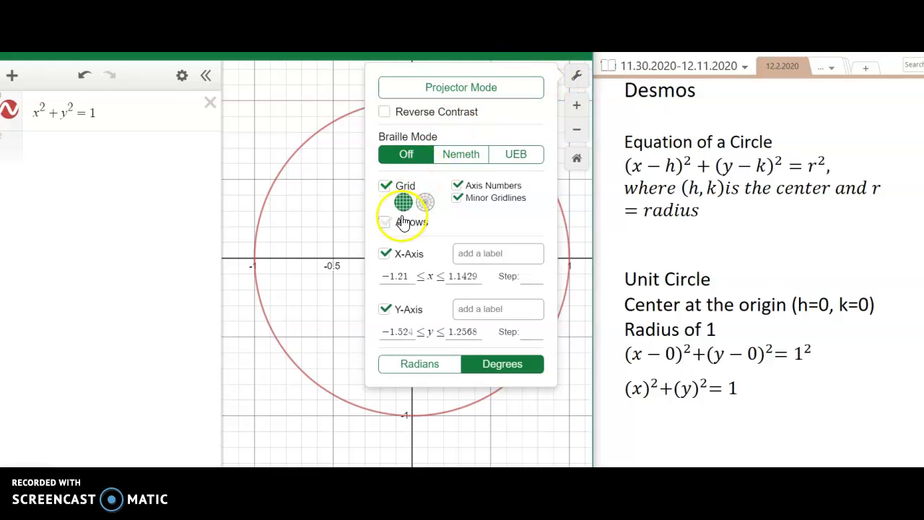
left_click(427, 207)
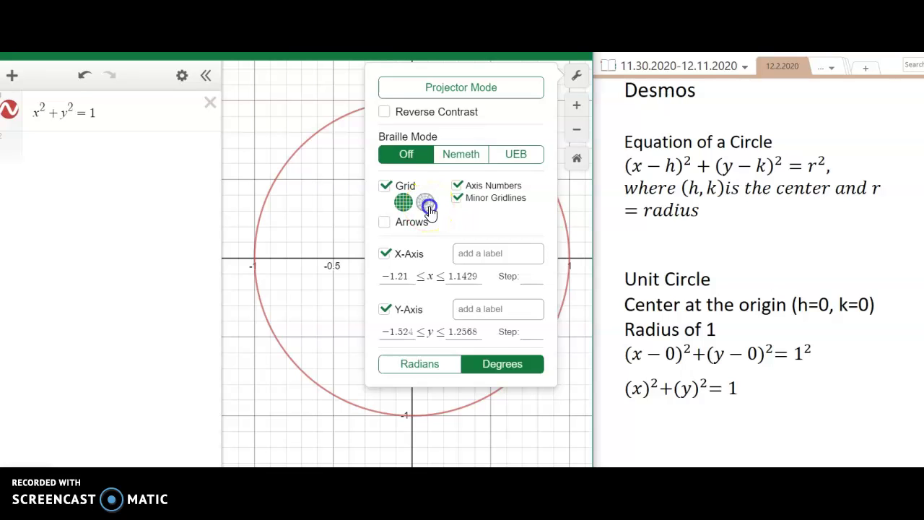
Apply the polar grid to the unit circle graph and check it against the reference unit circle diagram.
left_click(427, 205)
left_click(308, 216)
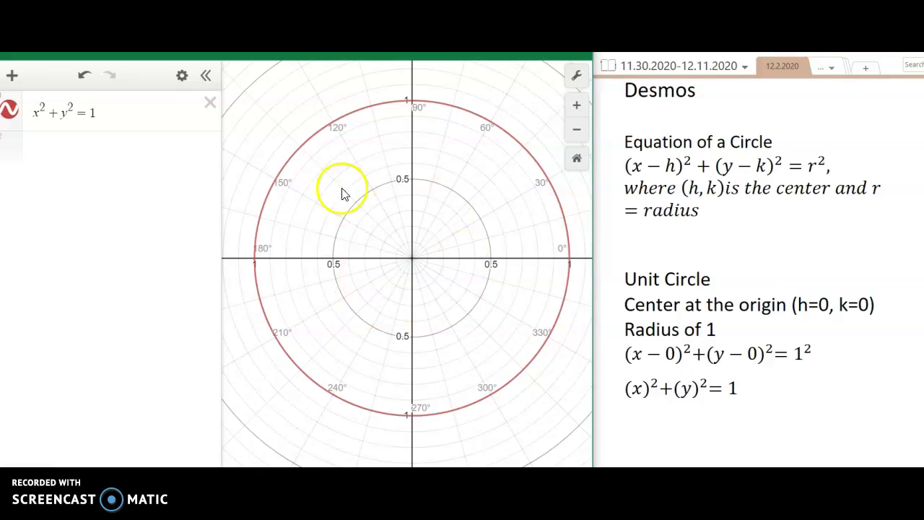
key("alt+Tab")
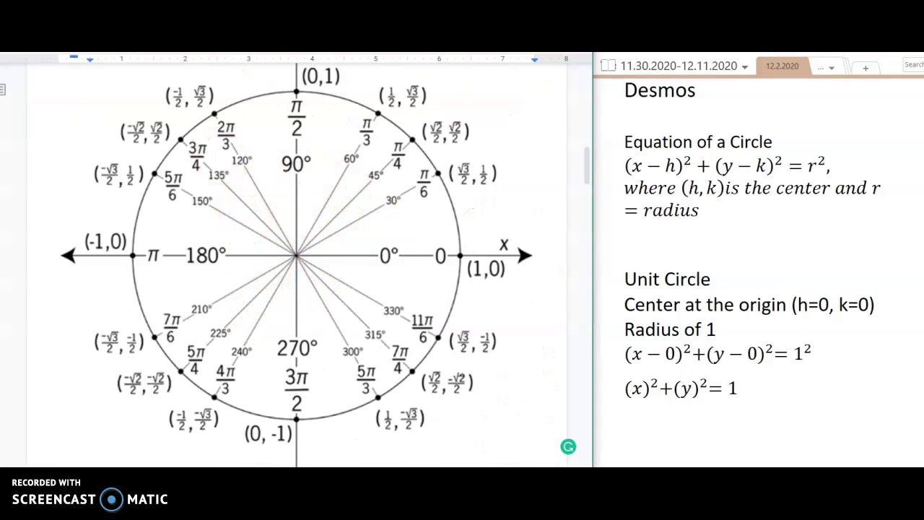
key("alt+Tab")
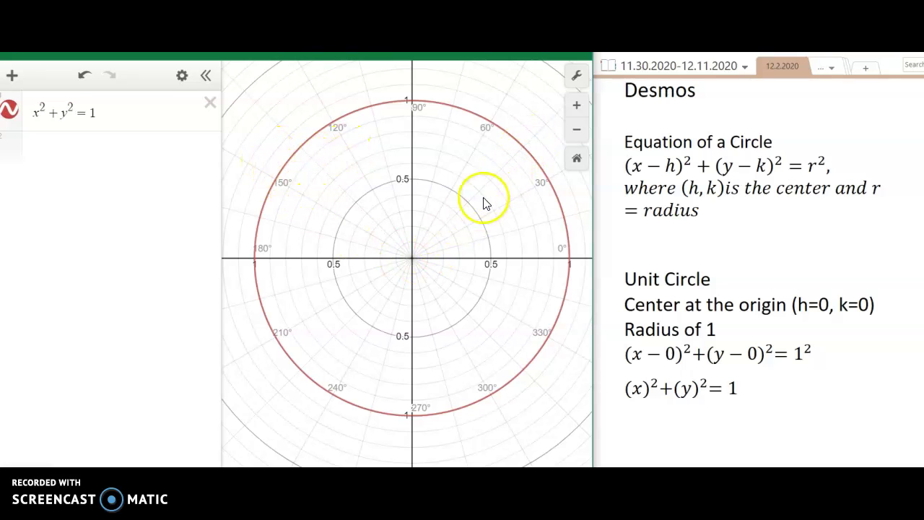
Examine the polar grid's angle lines and concentric circles at several zoom levels around the origin.
scroll(494, 179, "up", 3)
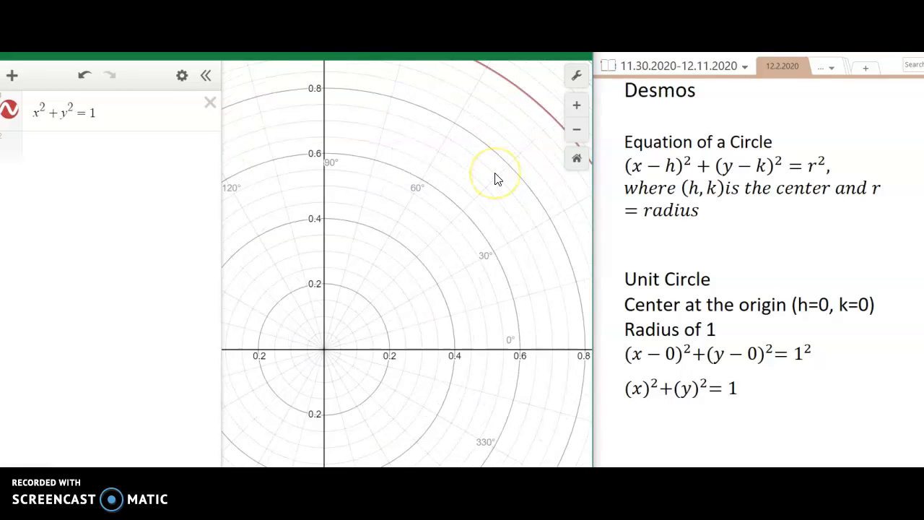
scroll(486, 201, "up", 3)
scroll(470, 177, "down", 5)
scroll(470, 181, "down", 2)
scroll(470, 181, "up", 4)
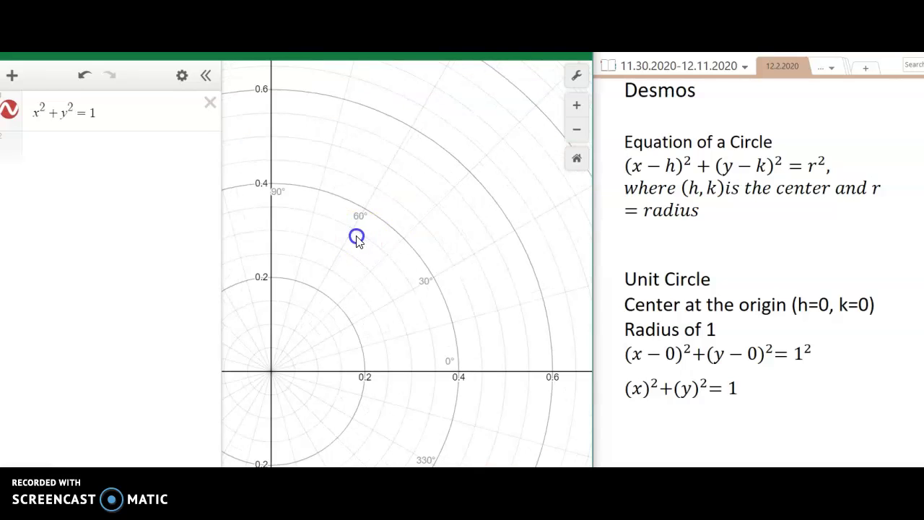
scroll(476, 206, "down", 3)
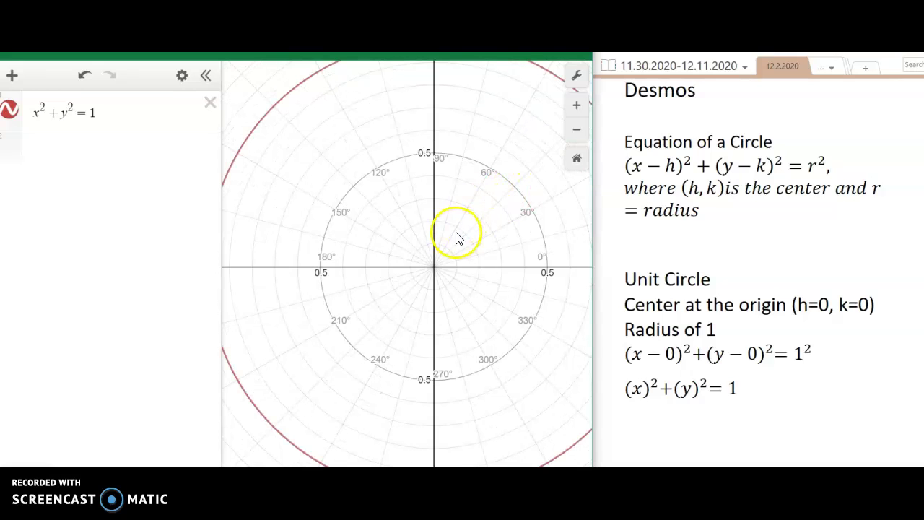
scroll(456, 239, "down", 3)
left_click_drag(478, 231, 453, 234)
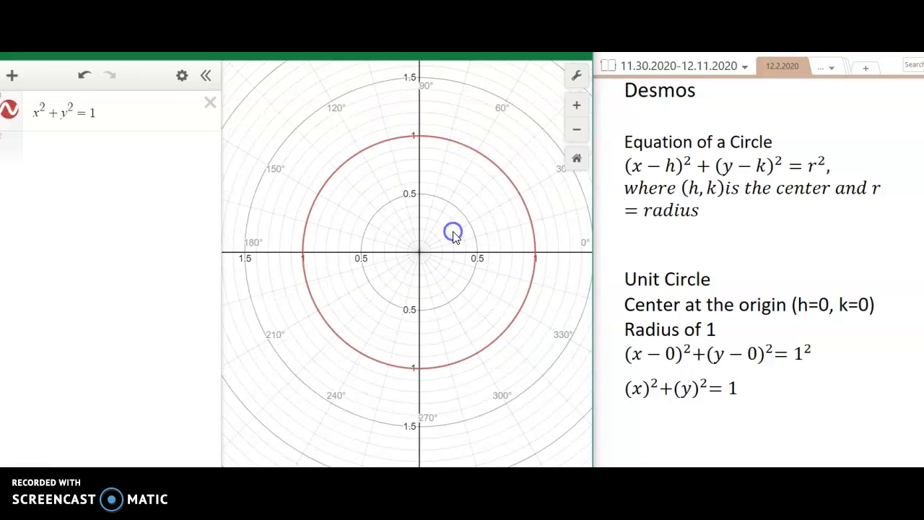
Switch the graph's angle measure to radians and center the unit circle in the graphing area.
left_click(573, 85)
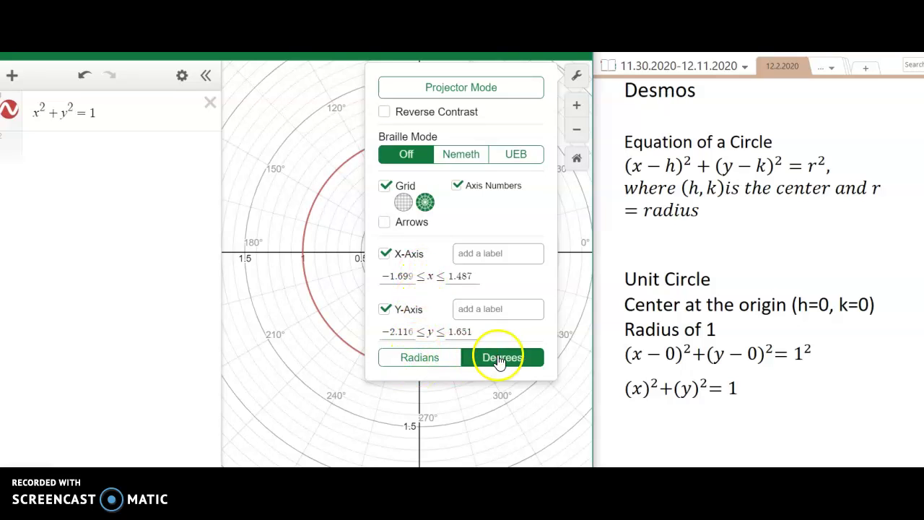
left_click(430, 357)
left_click(330, 326)
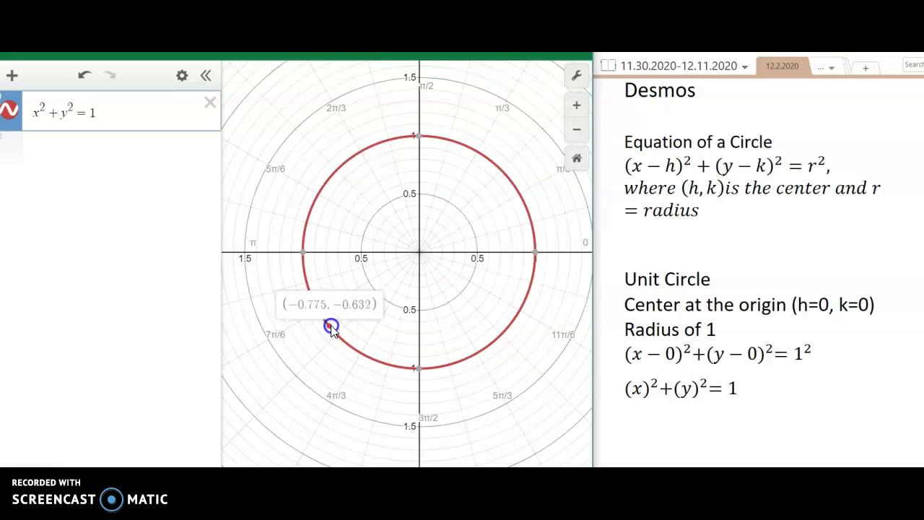
left_click_drag(444, 221, 430, 245)
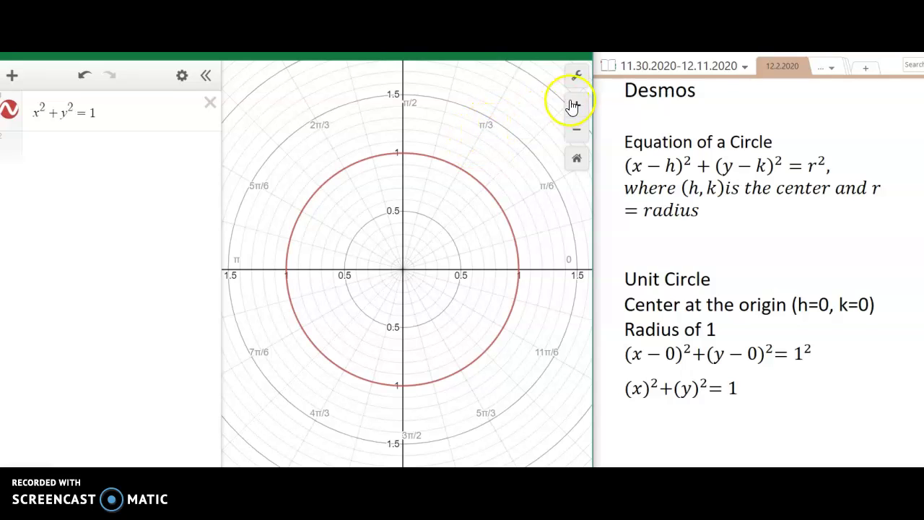
Switch the graph's angle measure to degrees and back to radians to compare the angle labels.
left_click(582, 78)
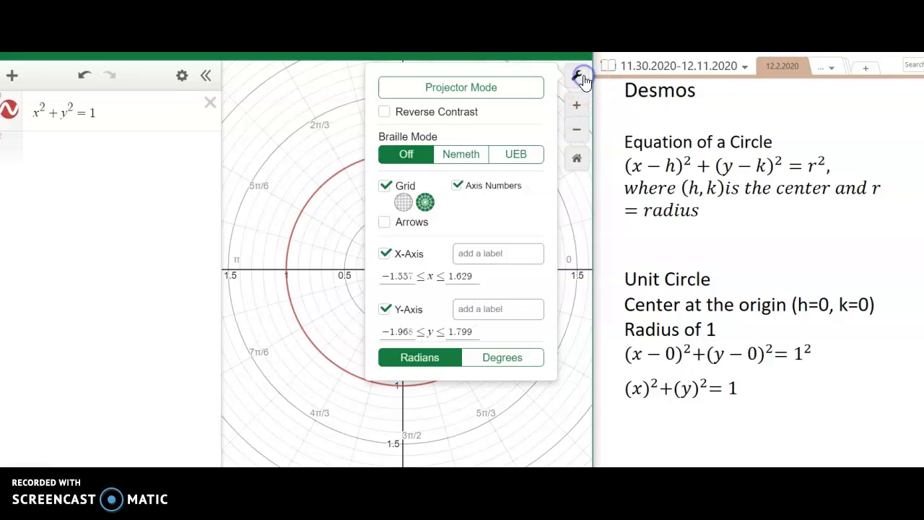
left_click(470, 357)
left_click(291, 269)
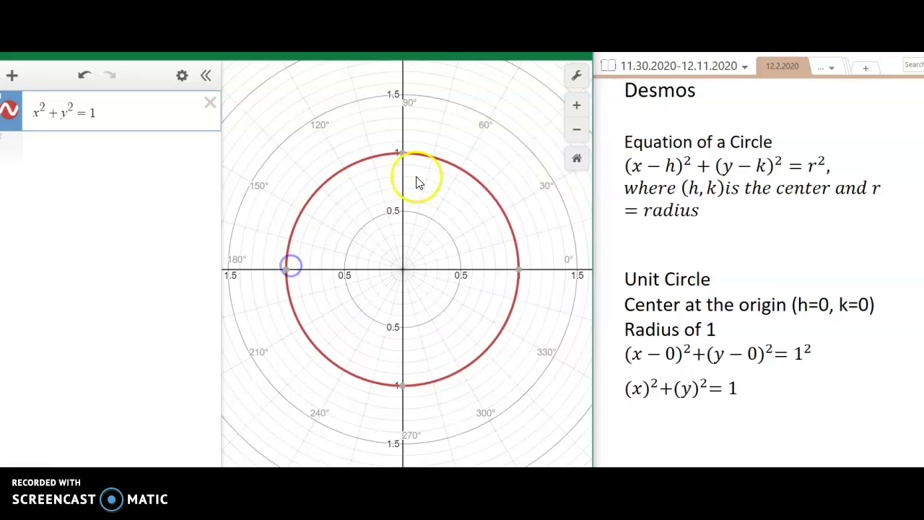
left_click(578, 76)
left_click(419, 359)
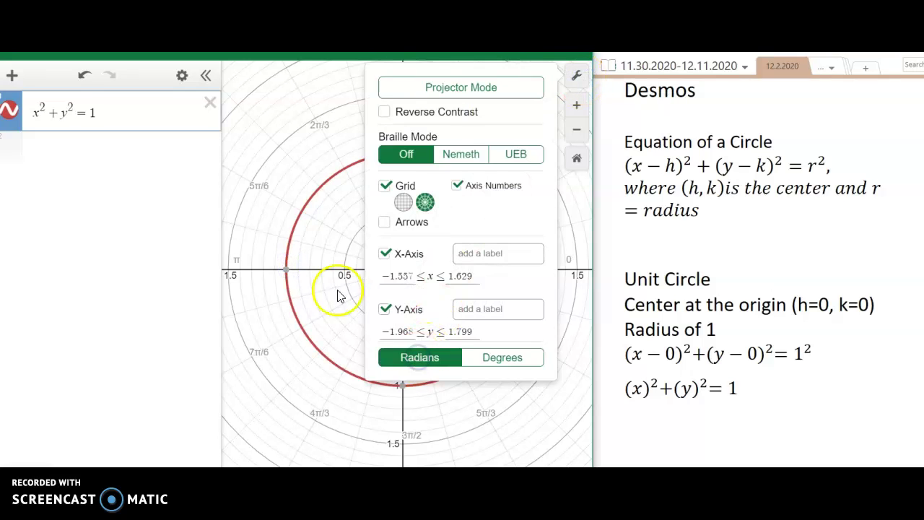
left_click(324, 289)
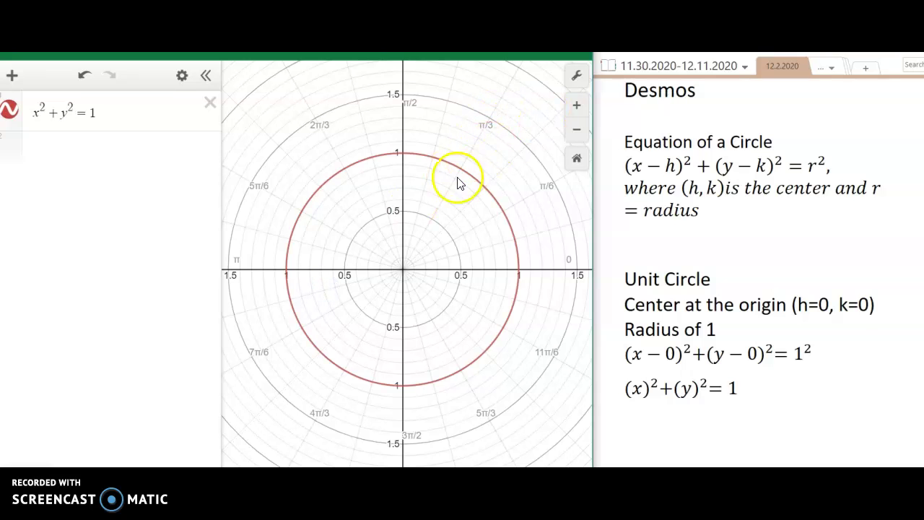
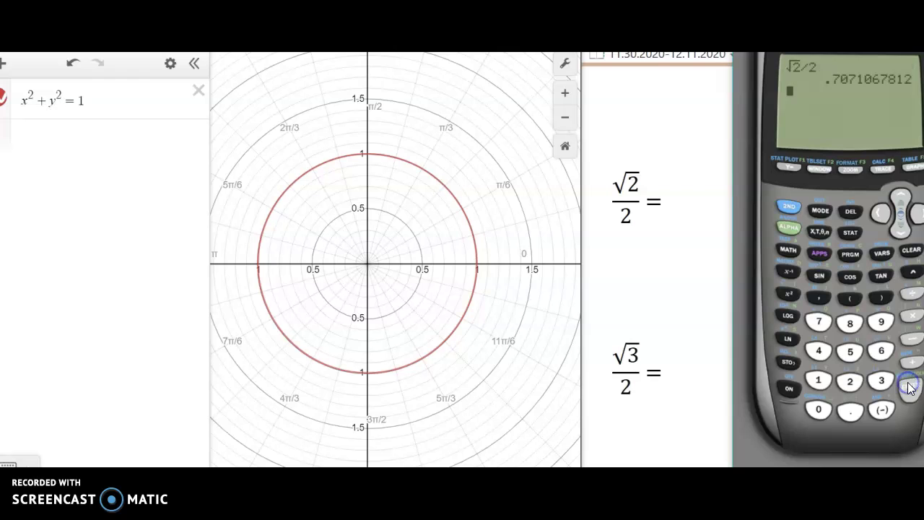
Enter 0.707 as the decimal value of √2/2 in the notes.
left_click(673, 201)
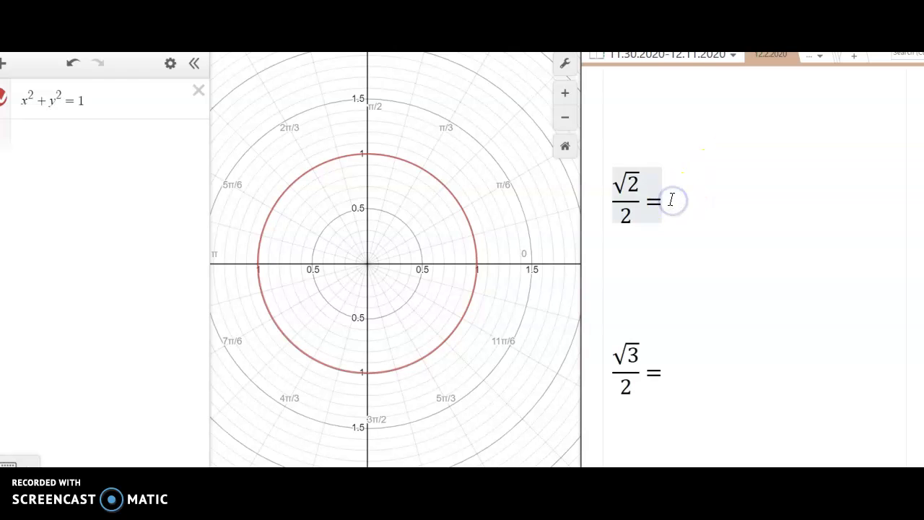
type("0.707")
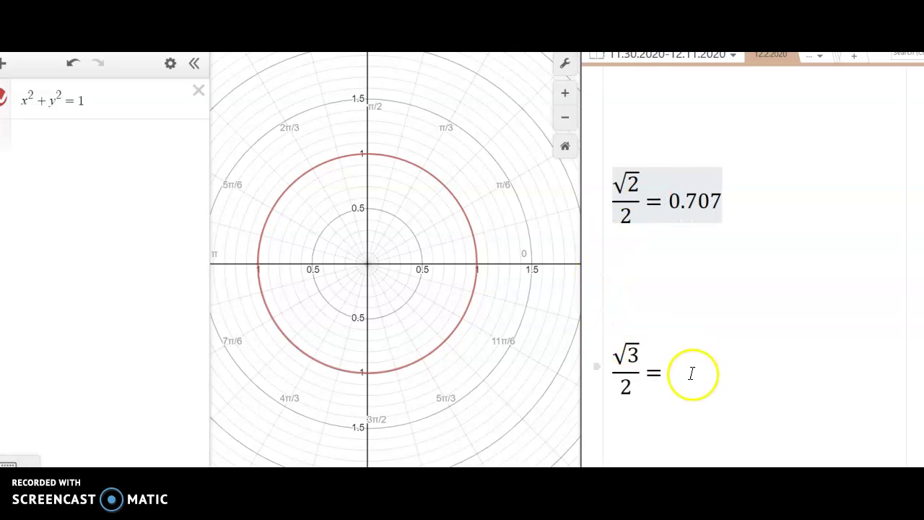
Evaluate √3/2 on the graphing calculator by editing the recalled √2/2 entry, and record 0.866 beside √3/2 in the notes.
left_click(664, 365)
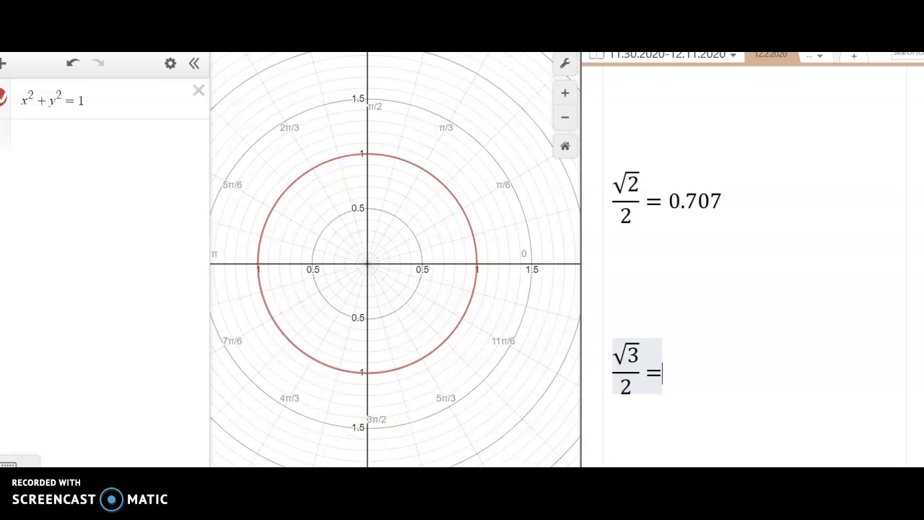
key("alt+Tab")
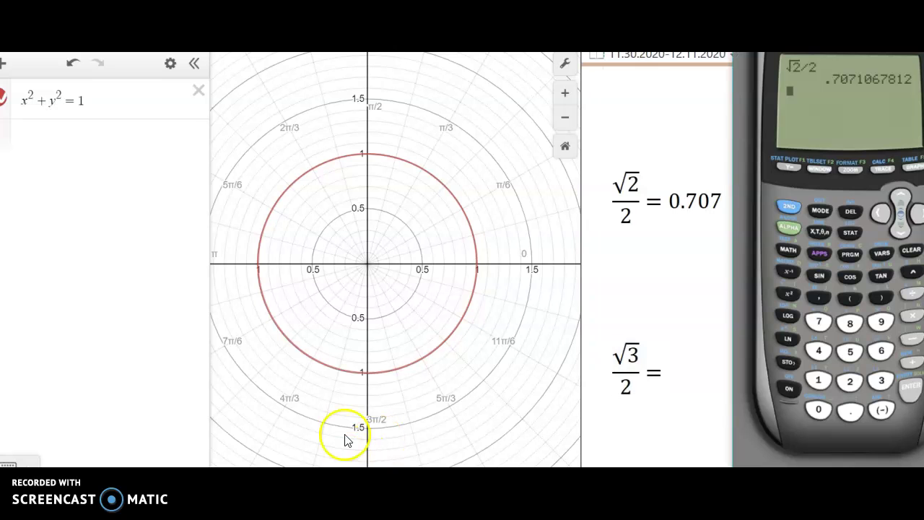
left_click(787, 227)
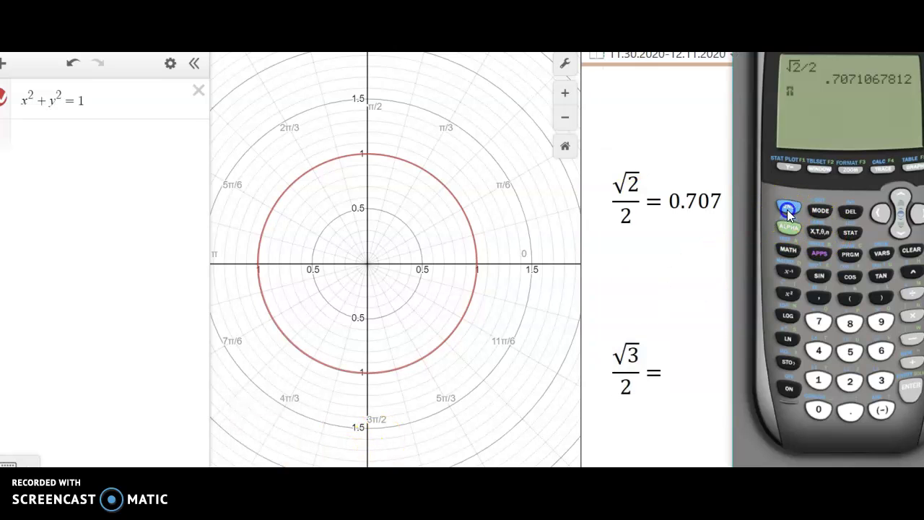
left_click(913, 390)
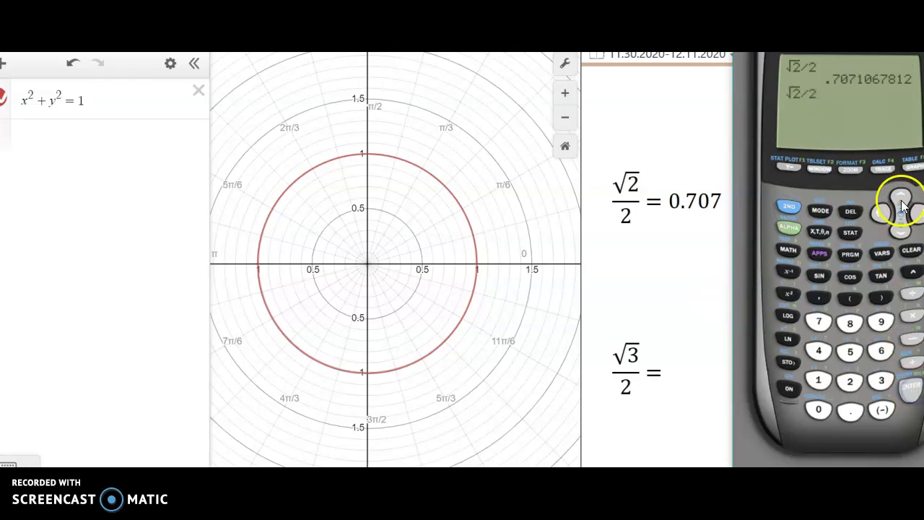
left_click(886, 216)
left_click(886, 216)
left_click(882, 218)
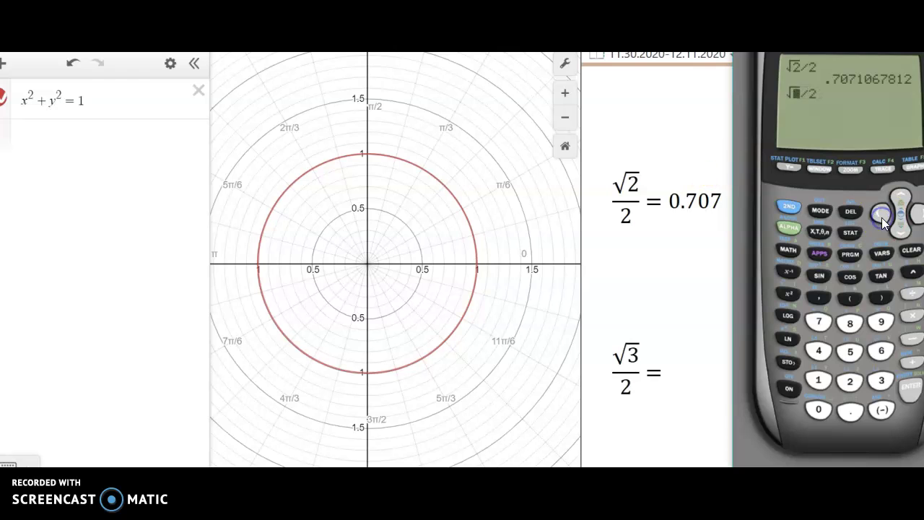
left_click(881, 381)
left_click(899, 396)
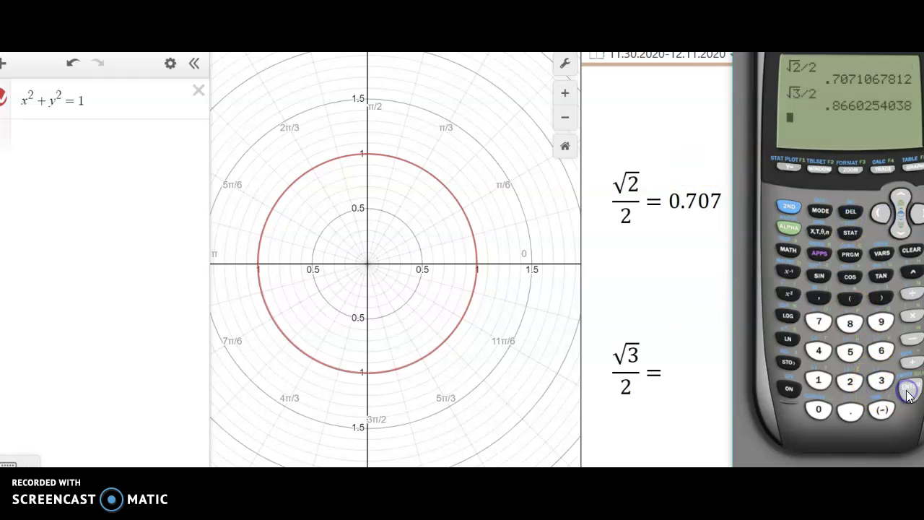
left_click(679, 356)
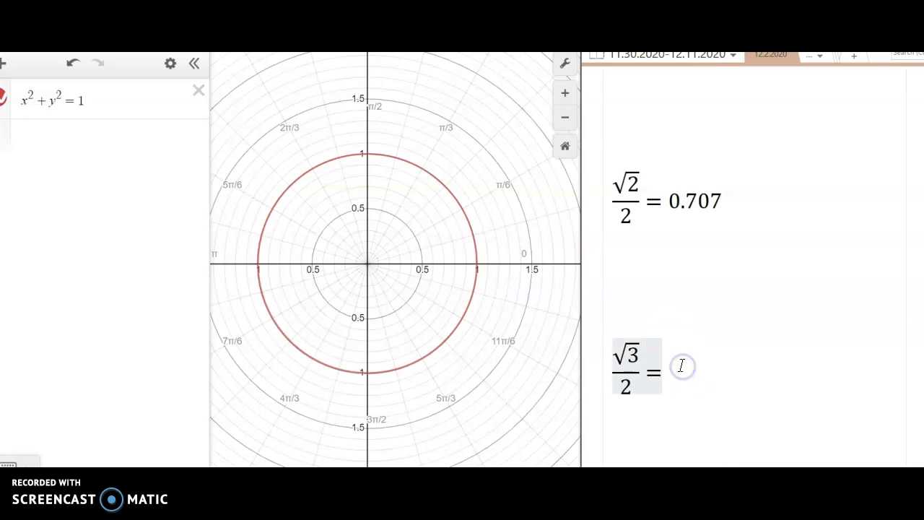
type("0.866")
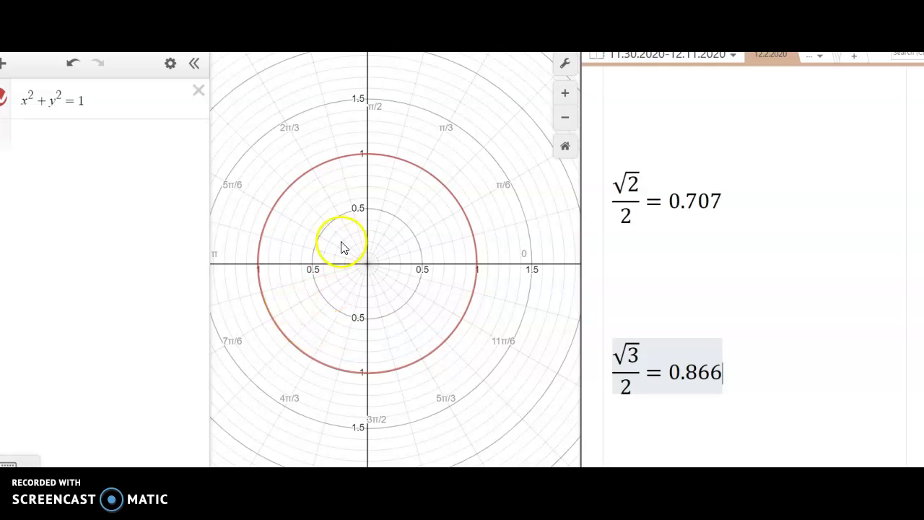
Trace the unit circle where it meets the π/6 line to read that point's coordinates.
left_click(406, 263)
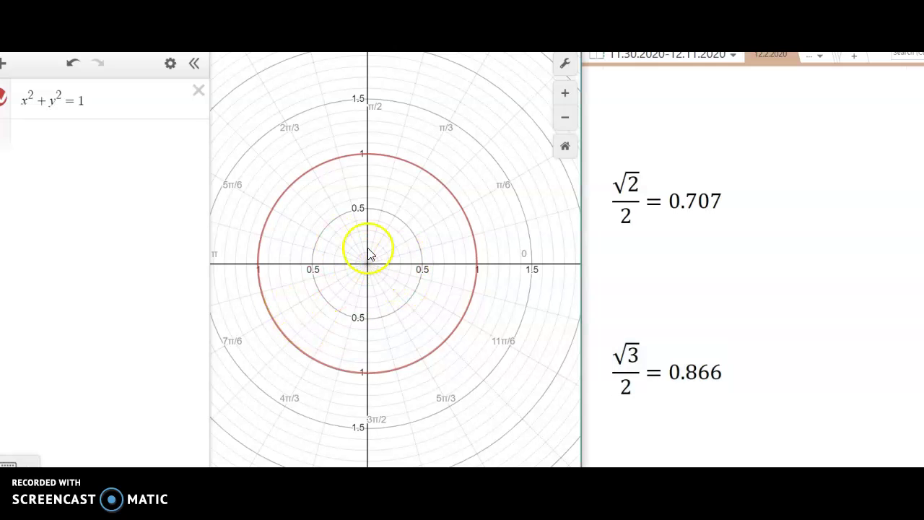
scroll(321, 249, "up", 3)
scroll(325, 253, "down", 2)
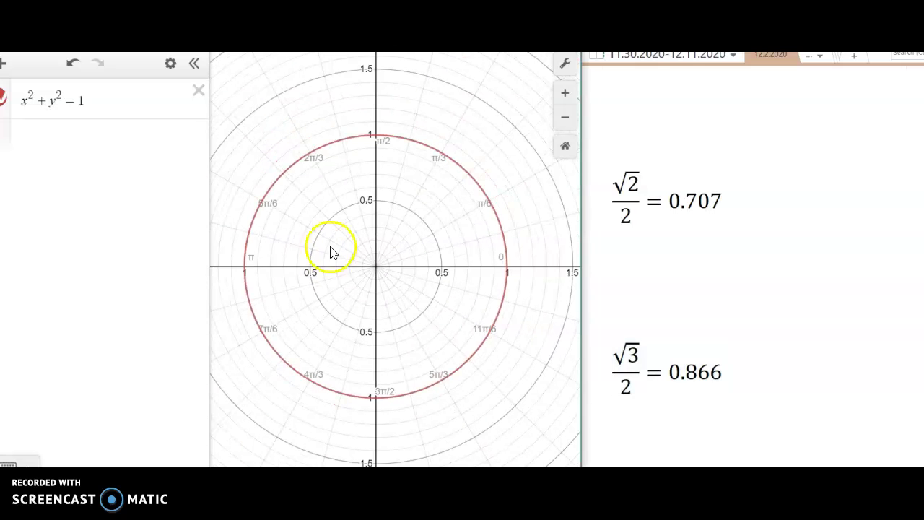
left_click(491, 202)
left_click(491, 201)
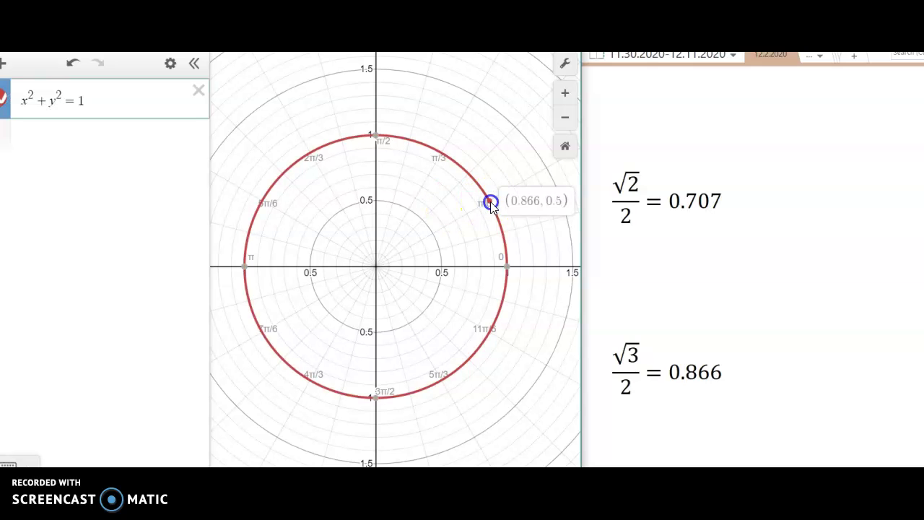
left_click(490, 201)
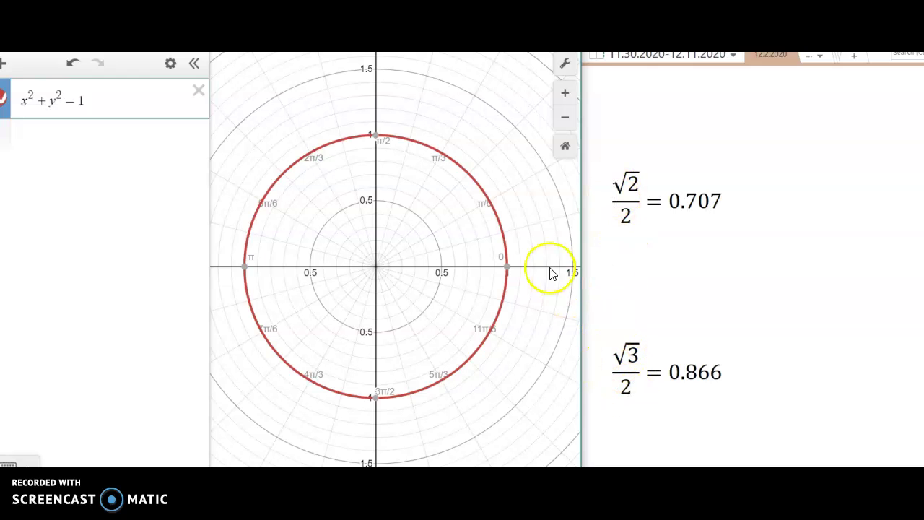
left_click(491, 204)
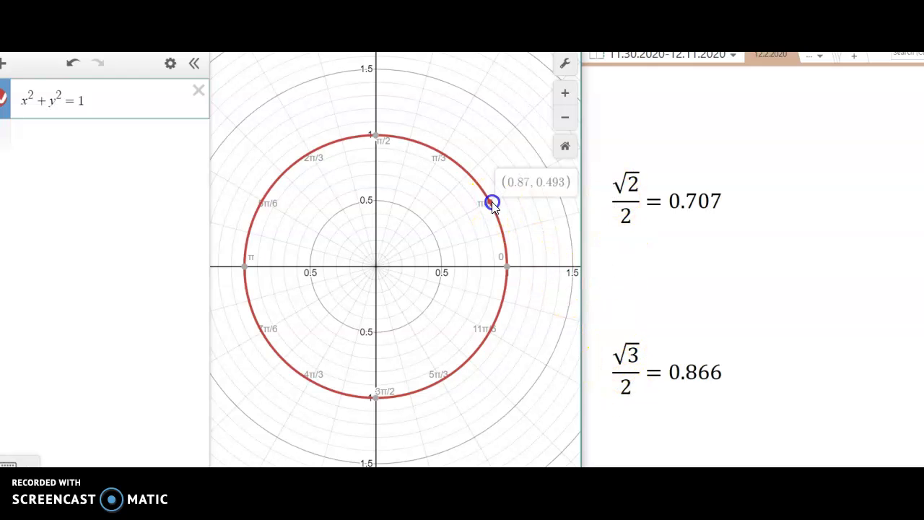
left_click_drag(492, 203, 491, 201)
Trace the π/6 point again at a closer zoom to compare its x-coordinate with the noted √3/2 value.
scroll(491, 202, "up", 3)
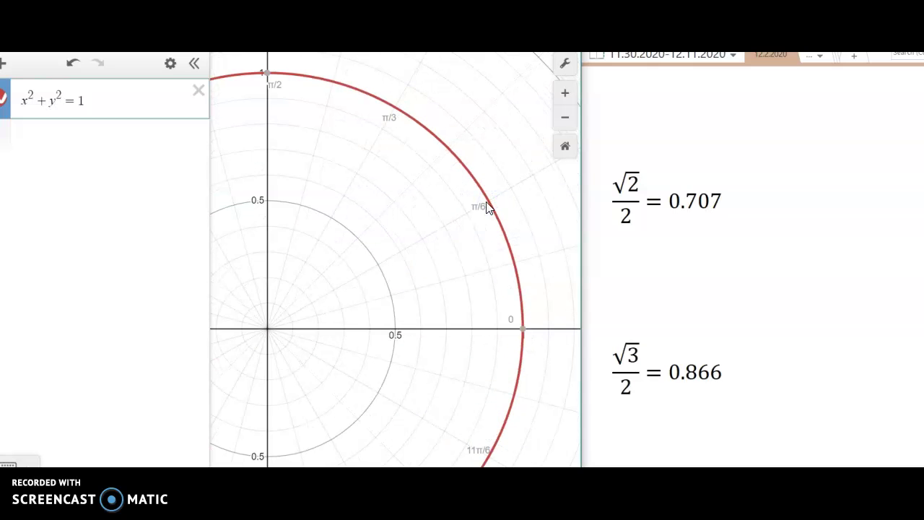
left_click(487, 204)
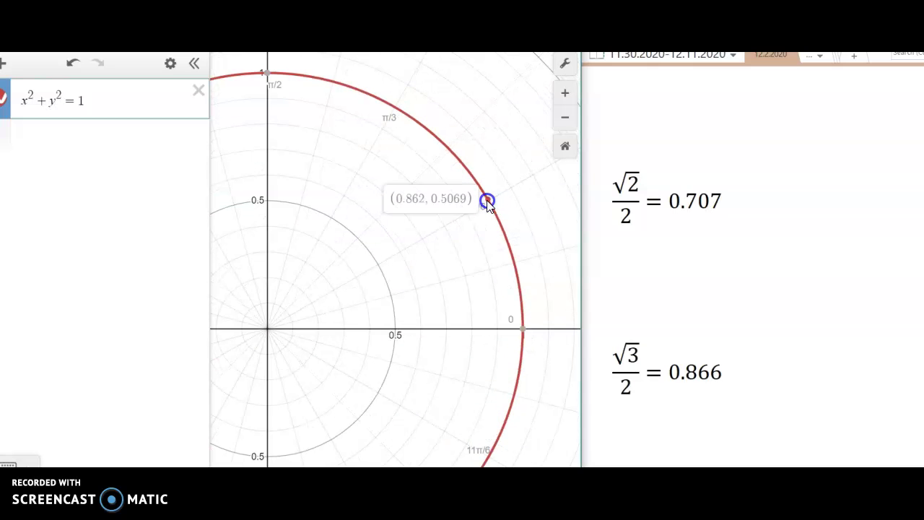
left_click_drag(487, 203, 487, 207)
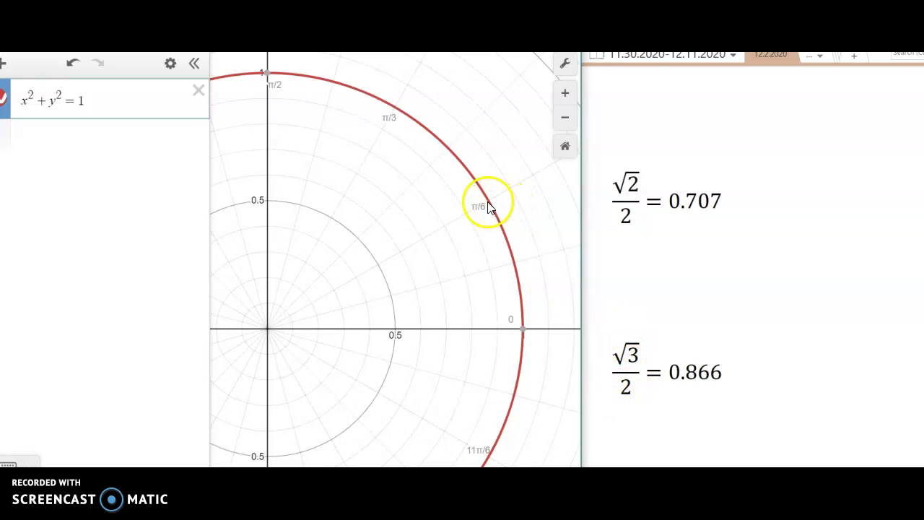
left_click_drag(489, 206, 488, 205)
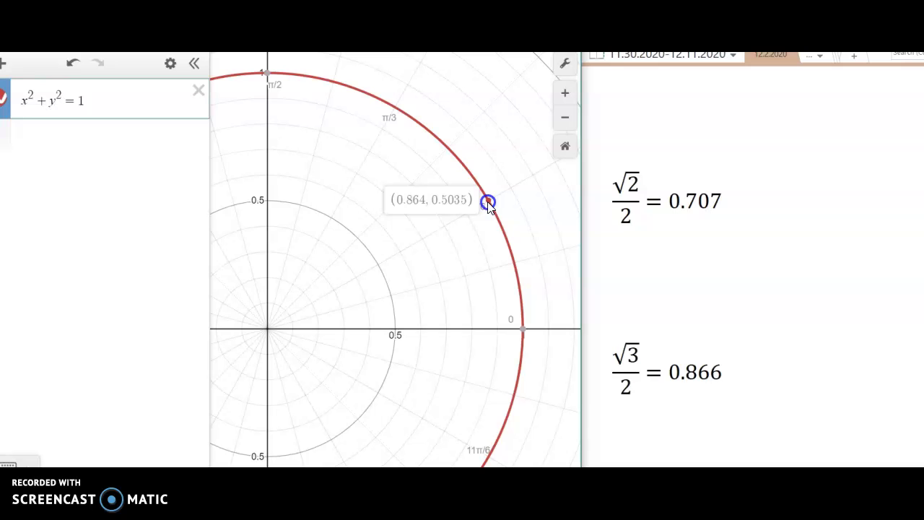
left_click_drag(488, 204, 486, 203)
scroll(305, 320, "down", 5)
left_click_drag(306, 320, 402, 316)
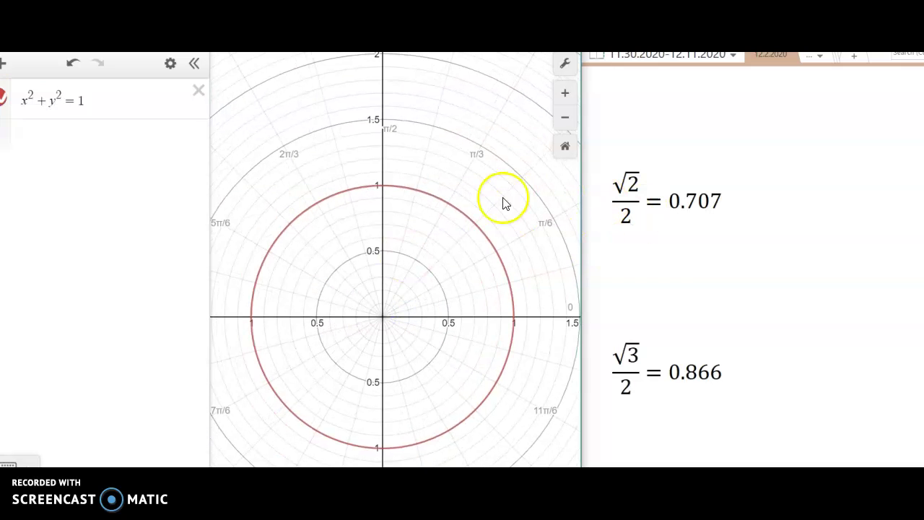
Trace the unit circle where it meets the π/4 line, at a closer zoom, to compare its coordinates with the noted √2/2 value.
left_click(475, 223)
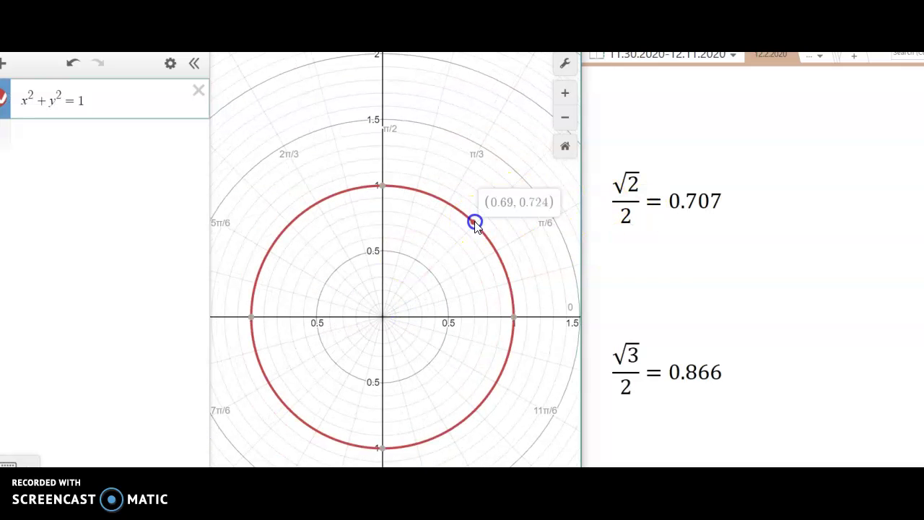
left_click_drag(476, 223, 470, 246)
scroll(454, 259, "up", 3)
scroll(452, 257, "up", 4)
left_click(489, 194)
left_click_drag(489, 196, 489, 197)
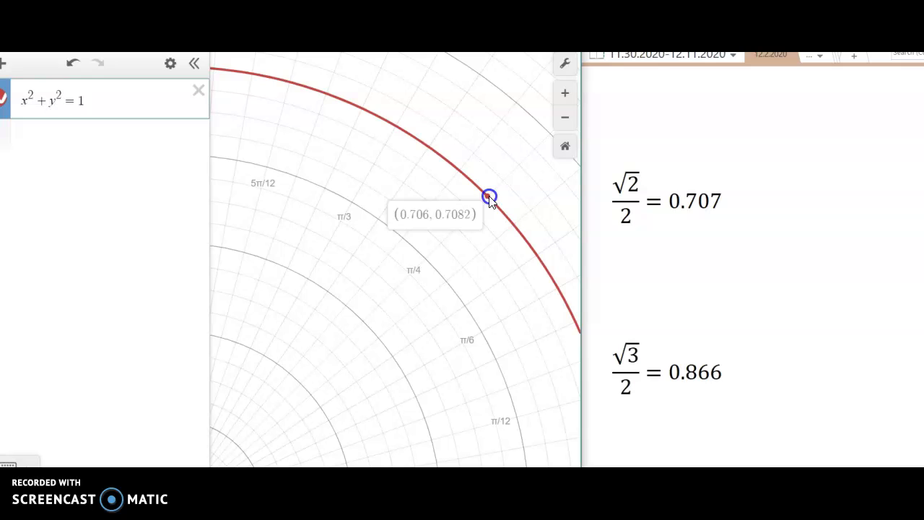
left_click_drag(489, 197, 489, 198)
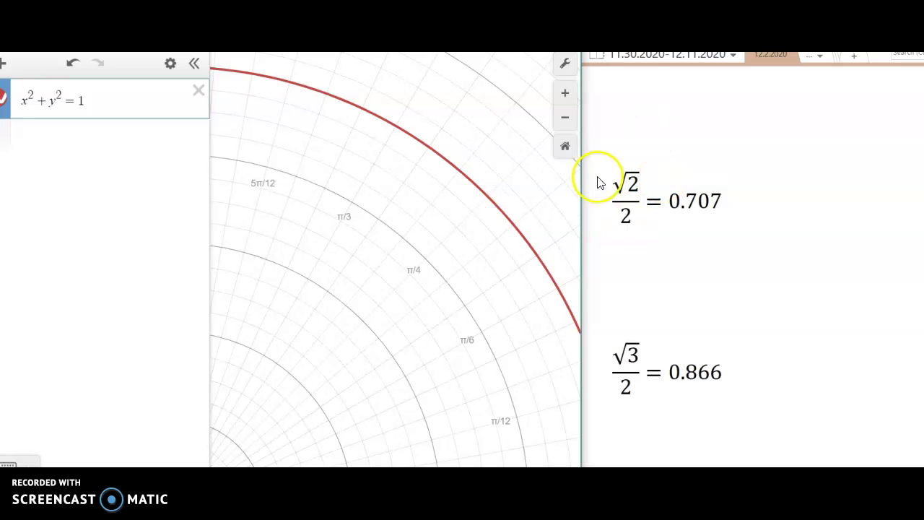
Start a point in a new expression below the circle equation, with −√2/2 as its x-coordinate.
scroll(285, 260, "down", 5)
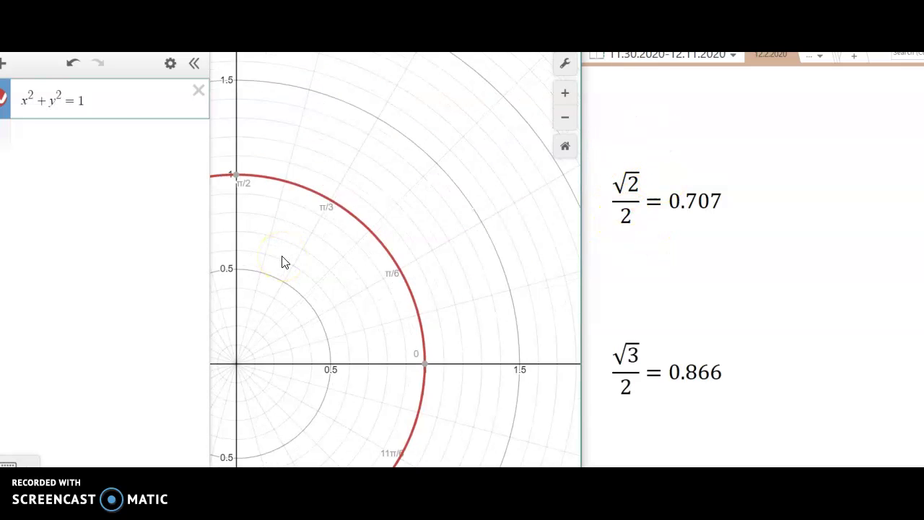
left_click(275, 316)
left_click_drag(274, 315, 392, 289)
left_click(68, 154)
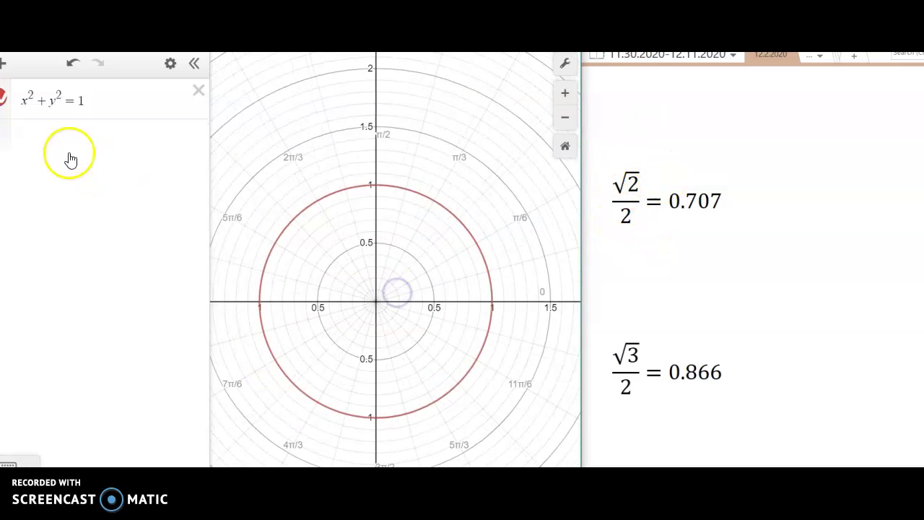
type("(-")
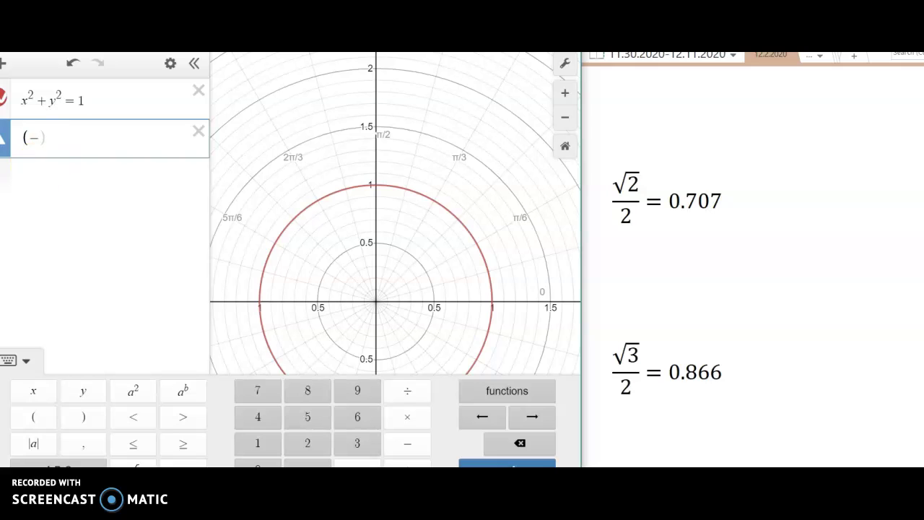
left_click(140, 463)
type("2")
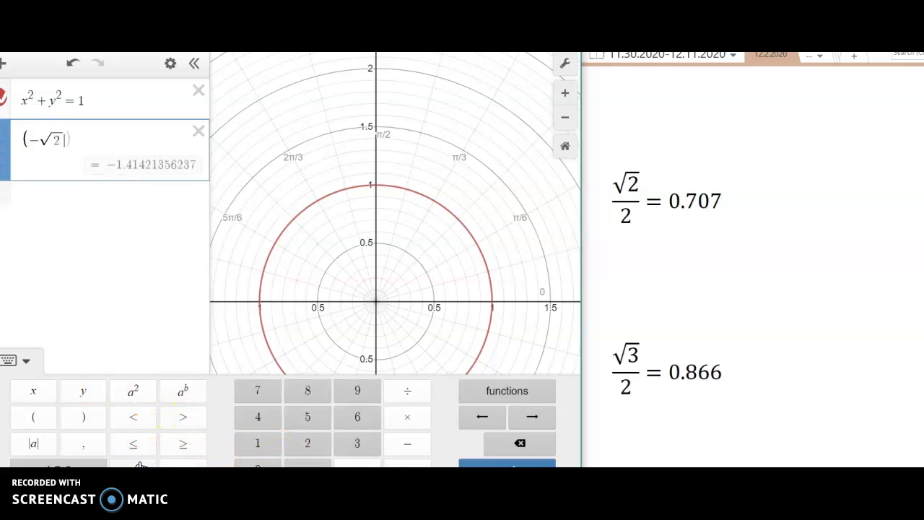
key("Right")
type("/2")
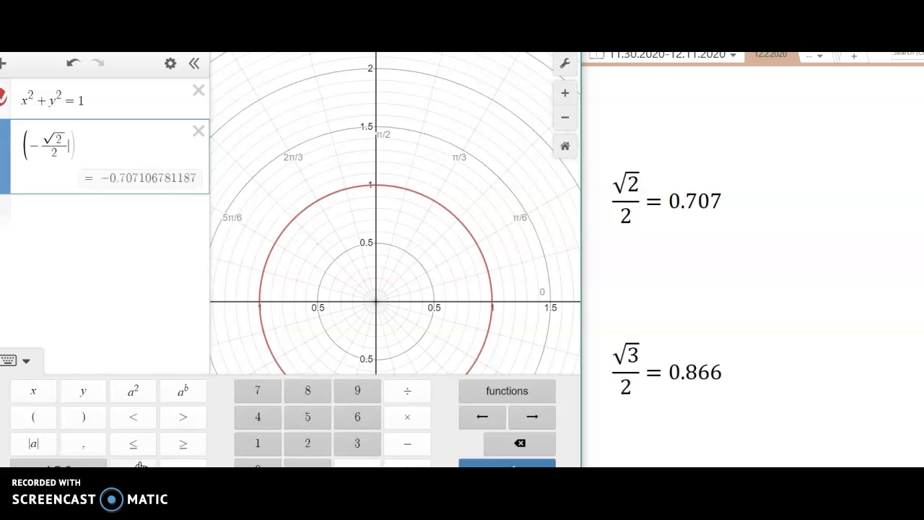
Complete the point with √2/2 as its y-coordinate and show its coordinate label on the graph.
type(",")
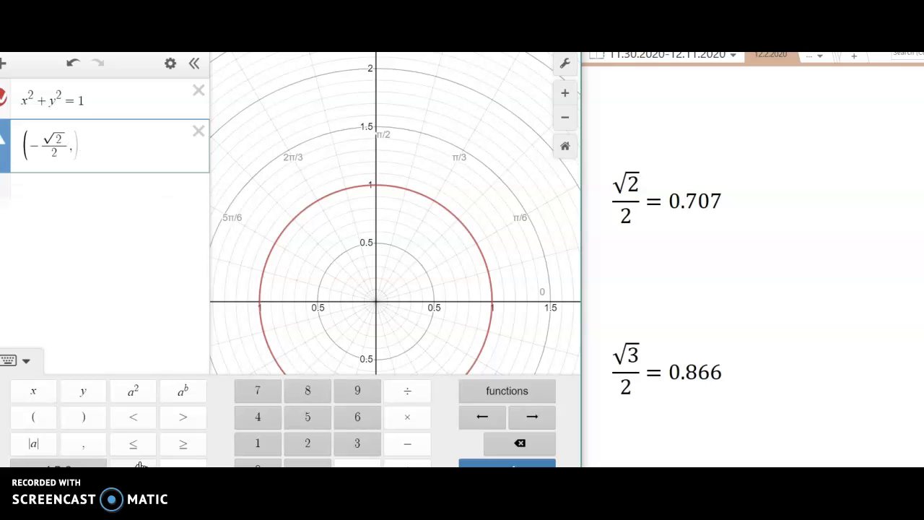
left_click(142, 465)
type("/")
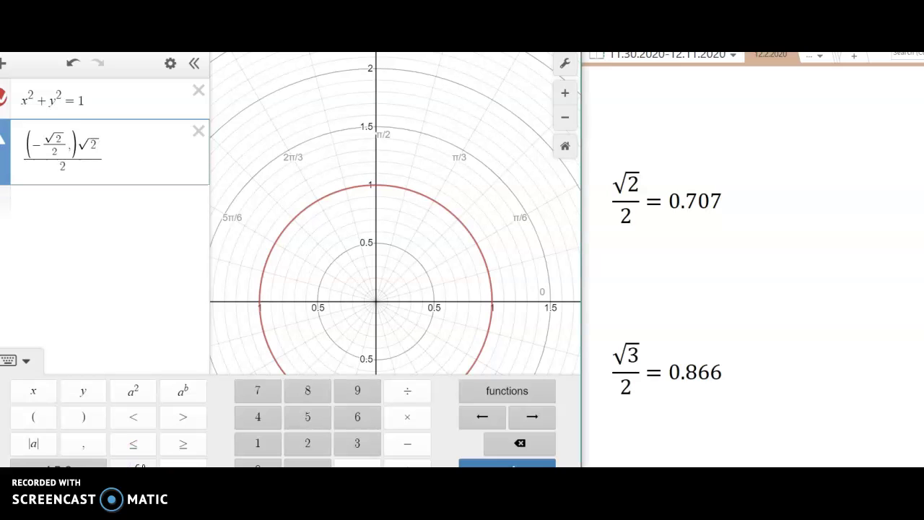
key("BackSpace")
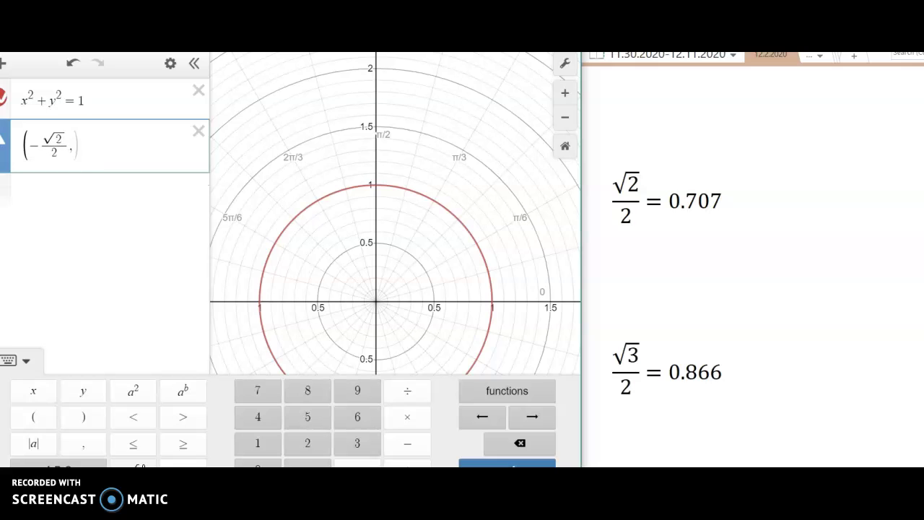
left_click(137, 465)
type("2")
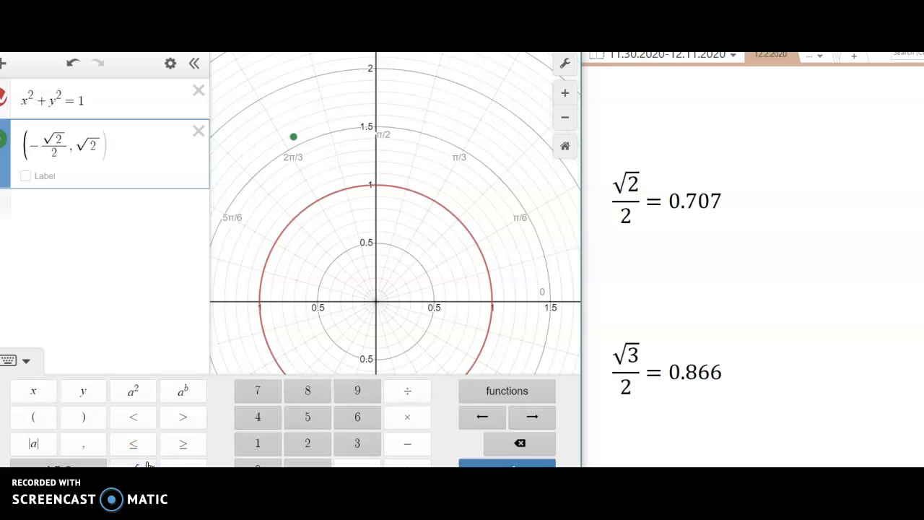
type("/2")
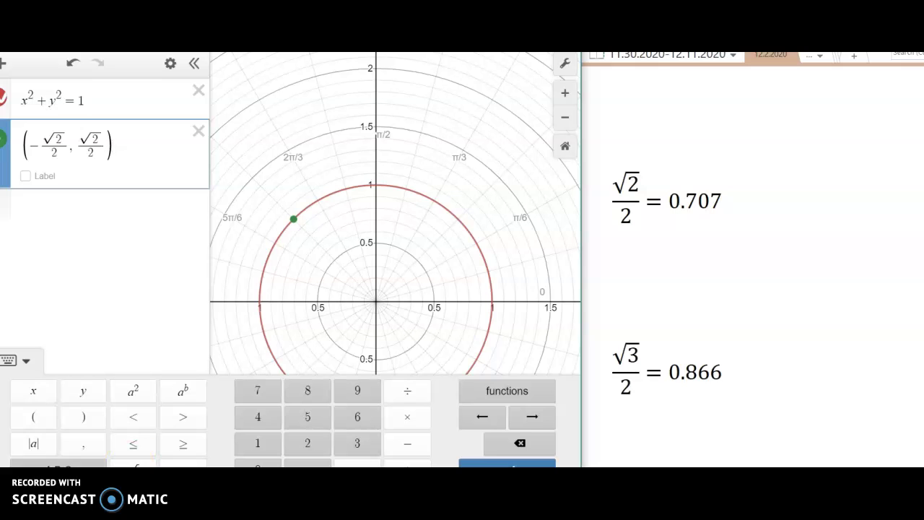
left_click(25, 175)
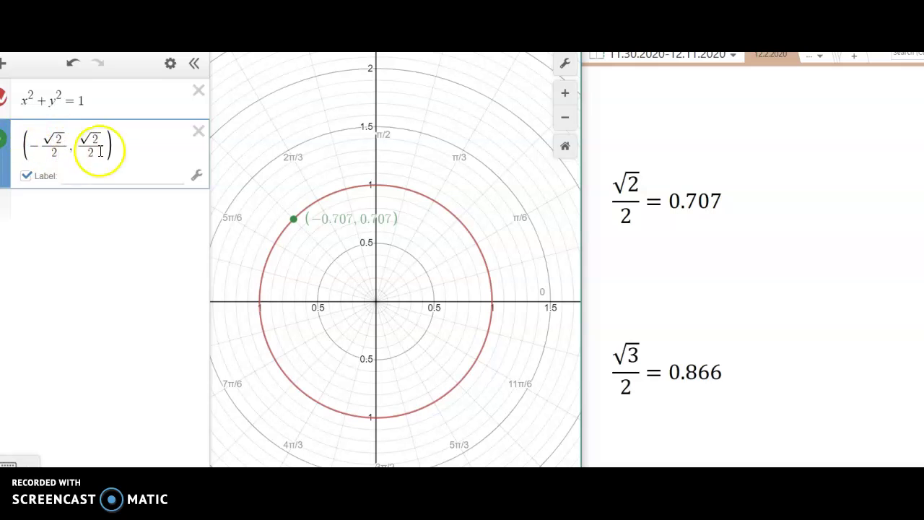
Switch the graph's angle unit to degrees and check the angle line through the plotted point.
left_click(265, 237)
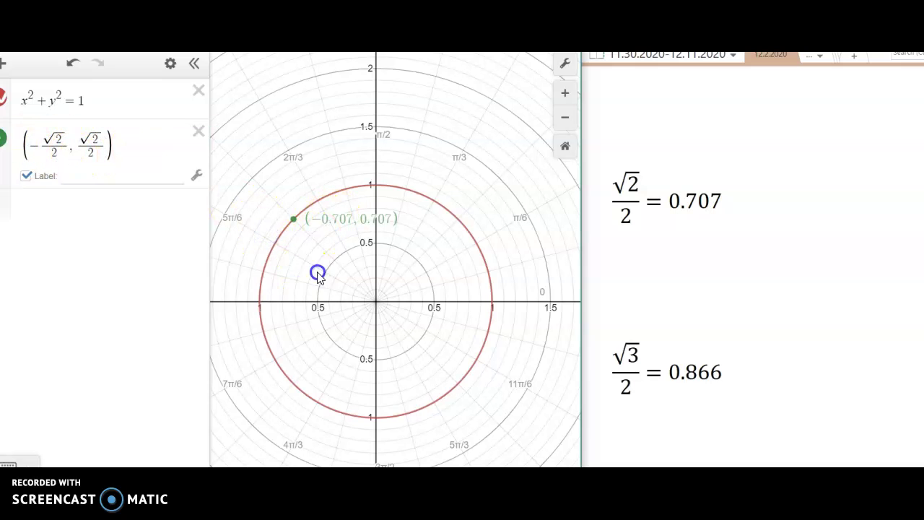
left_click_drag(318, 270, 330, 267)
scroll(332, 271, "up", 3)
scroll(332, 271, "up", 5)
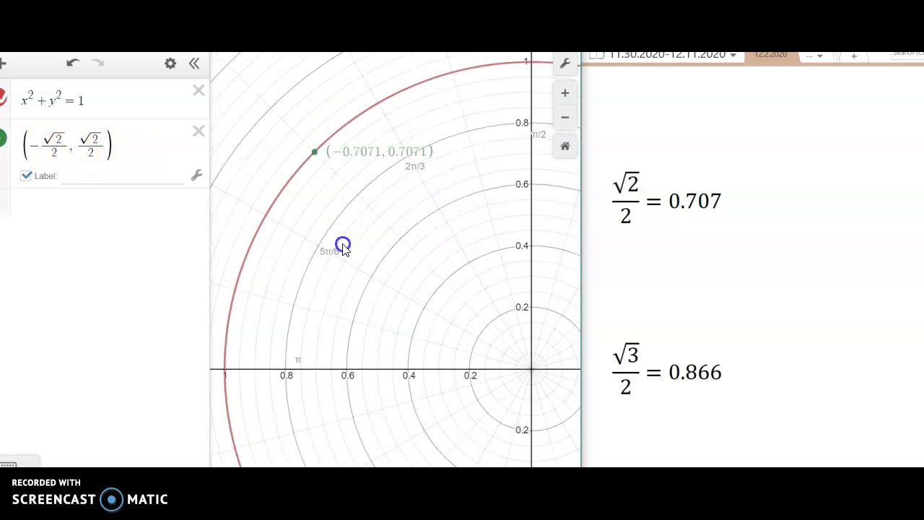
left_click_drag(336, 207, 322, 254)
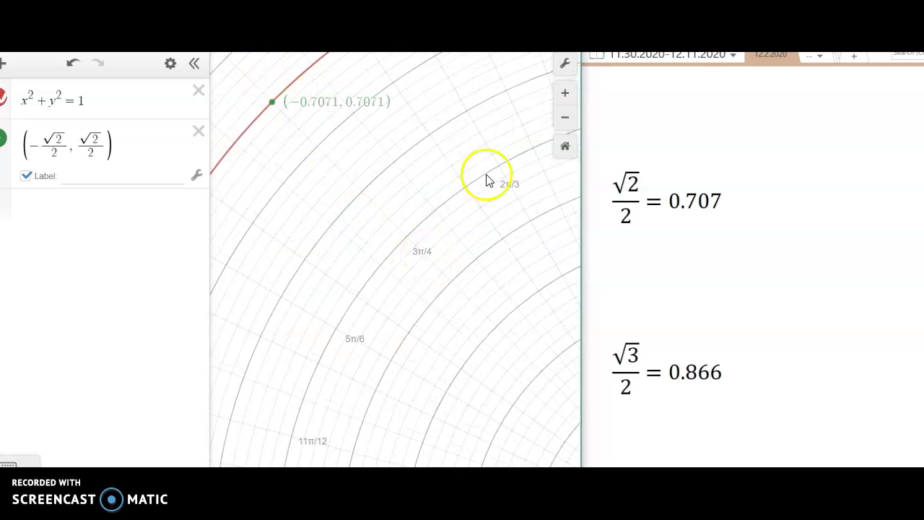
left_click(561, 70)
left_click(467, 347)
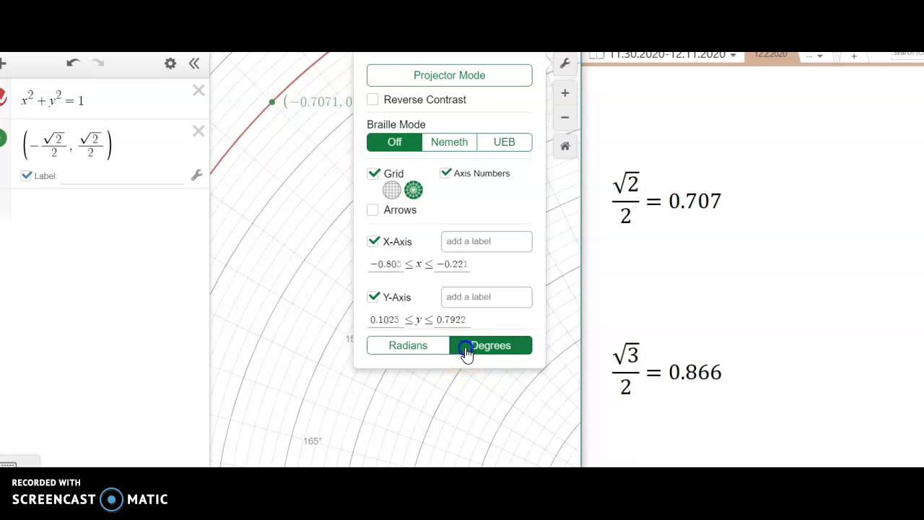
left_click(335, 324)
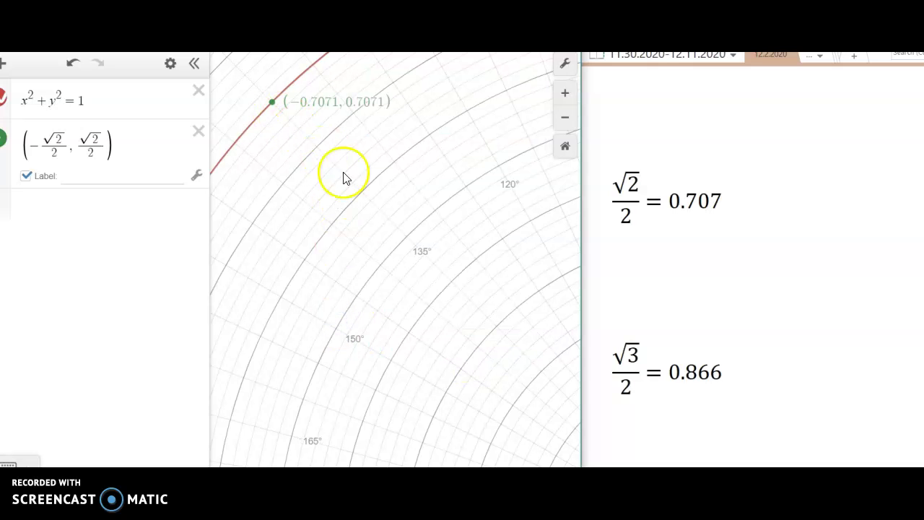
scroll(418, 259, "down", 5)
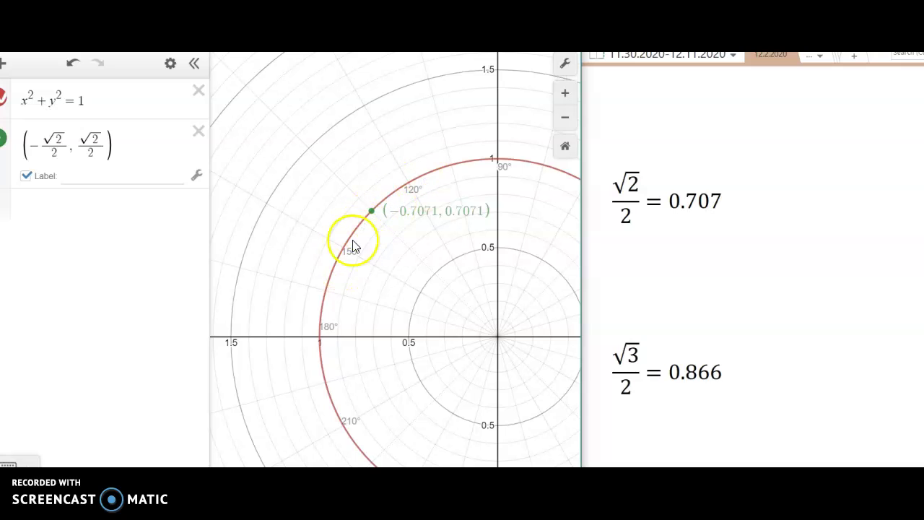
Copy the coordinates −√2/2, √2/2 from the existing point into a new expression.
left_click(99, 209)
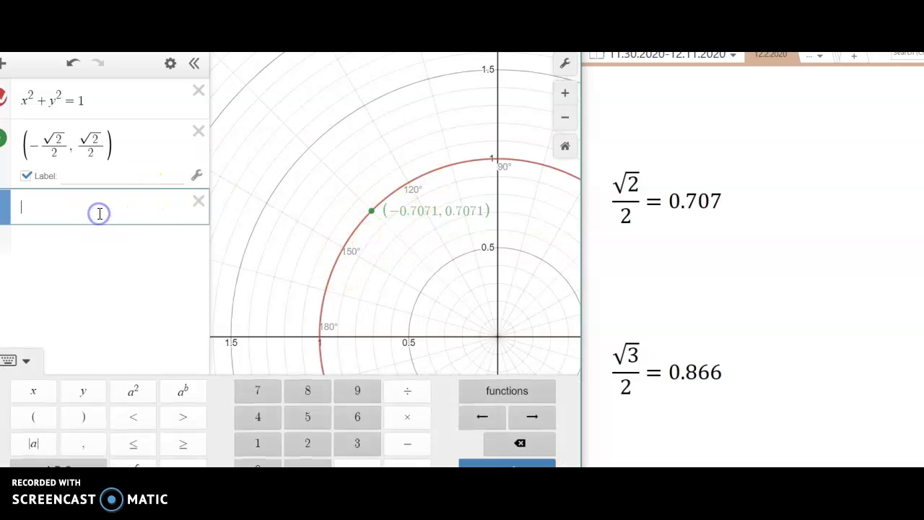
left_click(102, 145)
left_click_drag(101, 146, 26, 145)
key("ctrl+c")
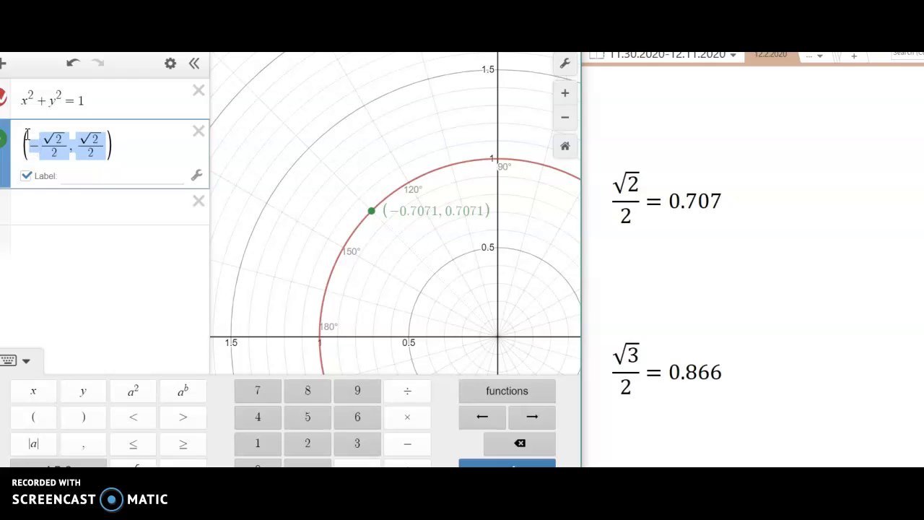
left_click(42, 200)
key("ctrl+v")
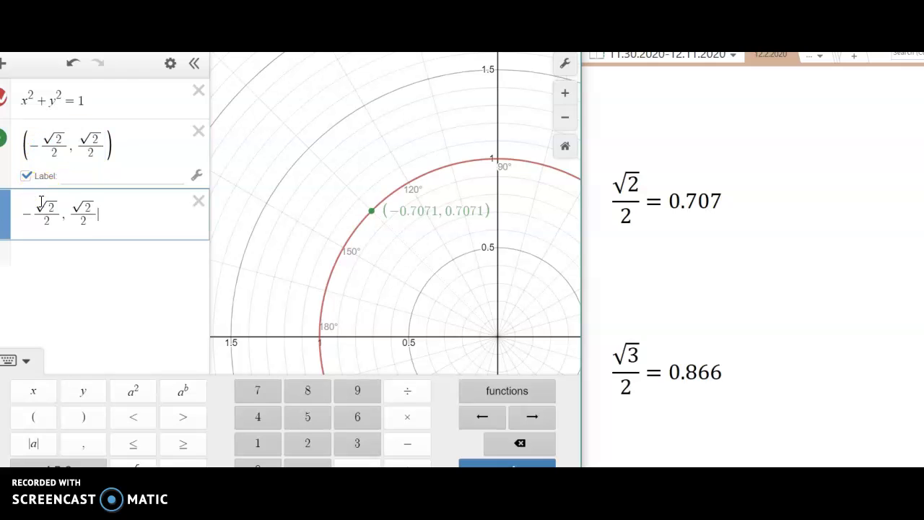
Change the copied x-coordinate to −1/2 and enclose the pair in parentheses to plot (−1/2, √2/2).
left_click(58, 216)
key("BackSpace")
key("BackSpace")
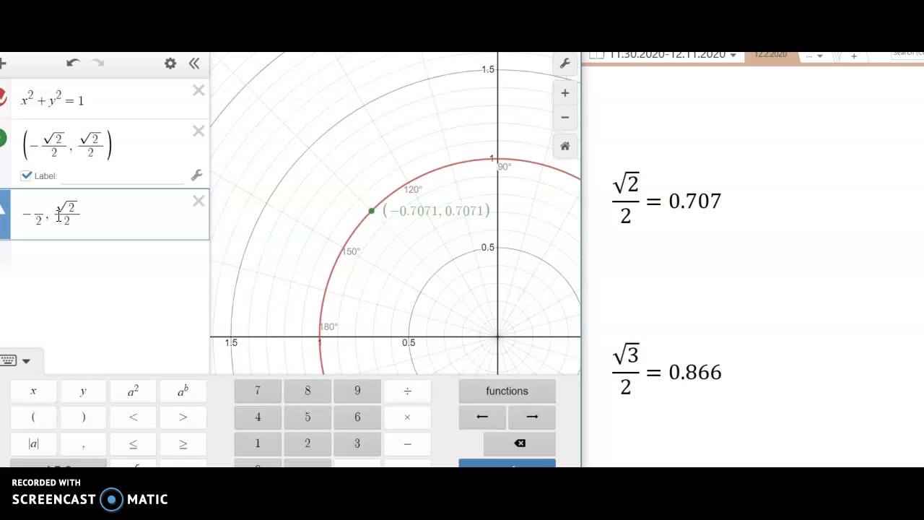
type("1")
left_click(423, 240)
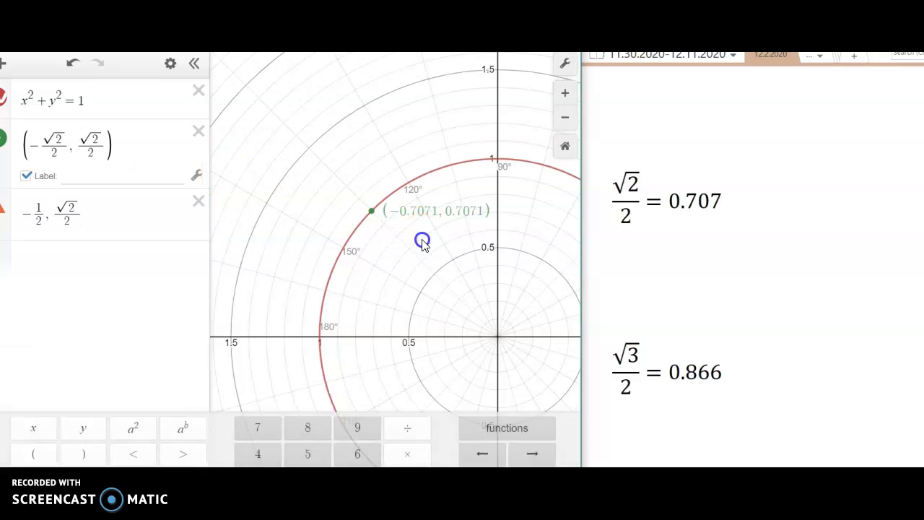
left_click(35, 218)
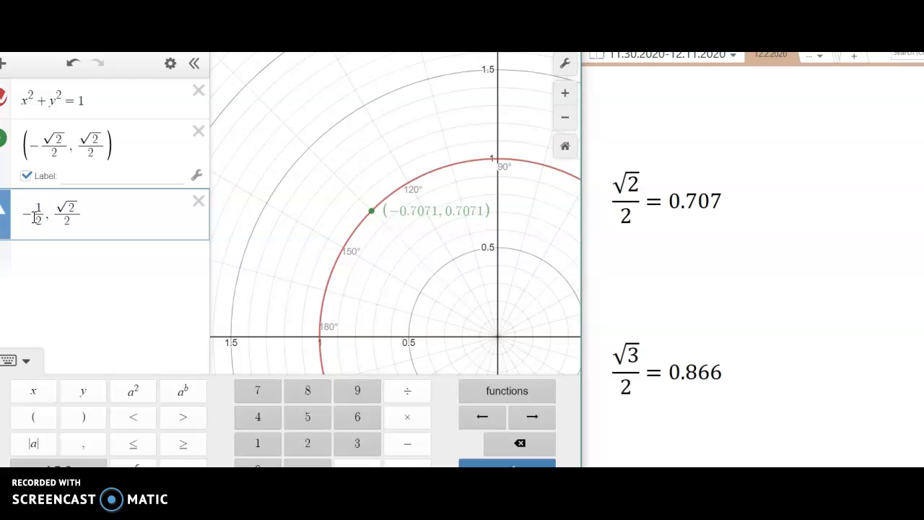
type("(")
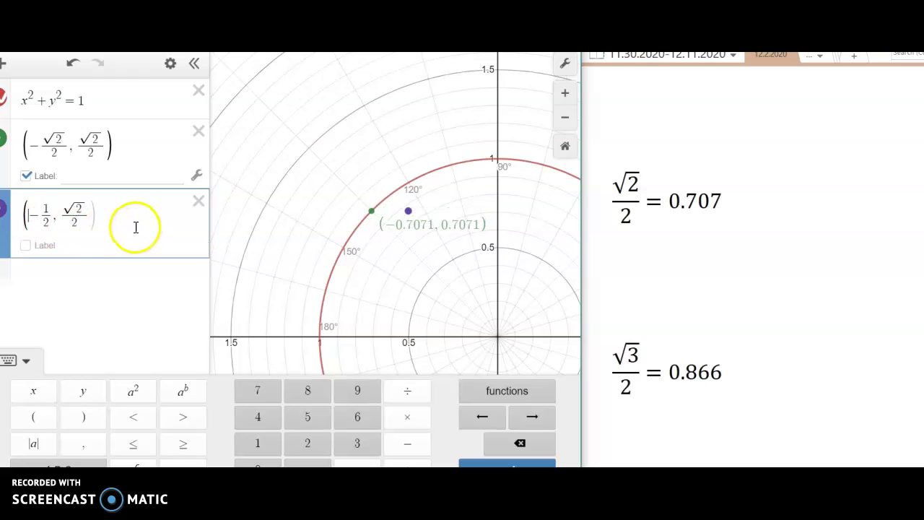
key("Return")
Show the coordinate label of the point (−1/2, √2/2) to check it against the circle, and delete that point's expression.
left_click(44, 244)
left_click(446, 336)
left_click(408, 210)
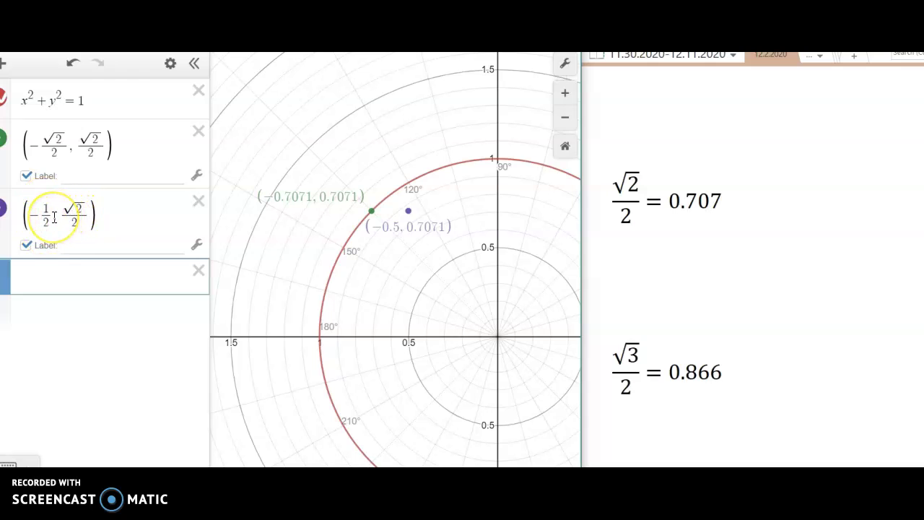
left_click(199, 201)
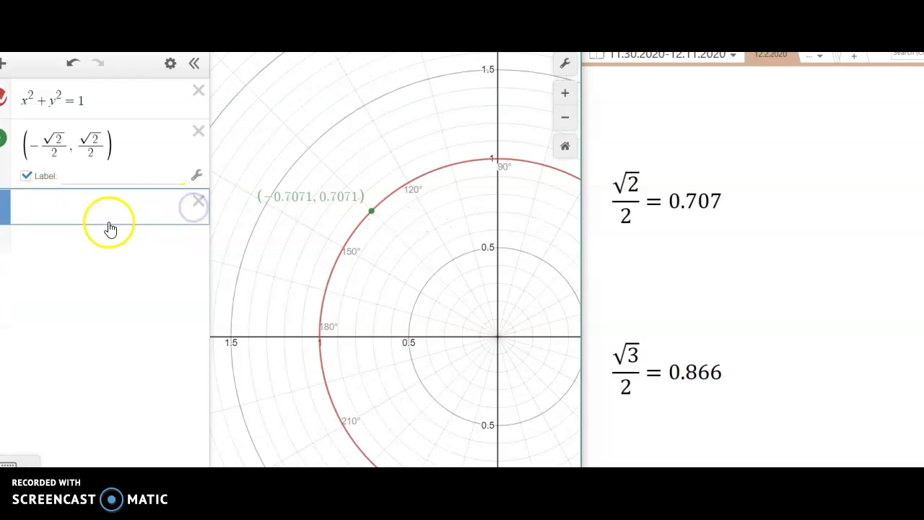
Plot the point (−√3/2, −1/2) by adapting the copied coordinates in the empty expression, and show its coordinate label.
left_click(109, 207)
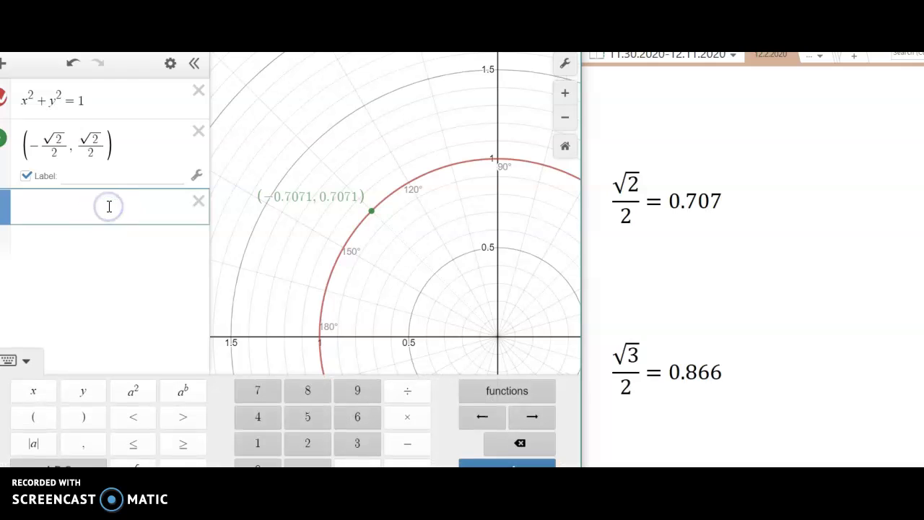
type("−√2/2, √2/2")
left_click(62, 207)
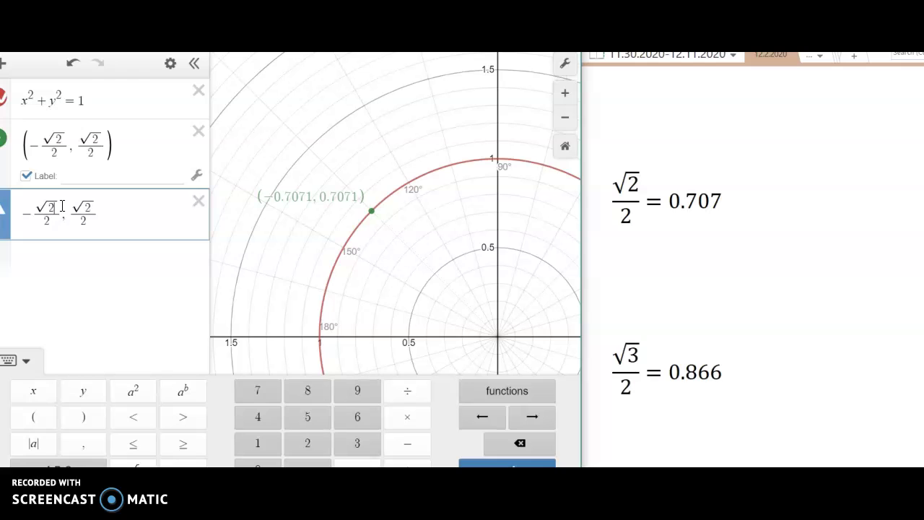
key("BackSpace")
left_click(24, 213)
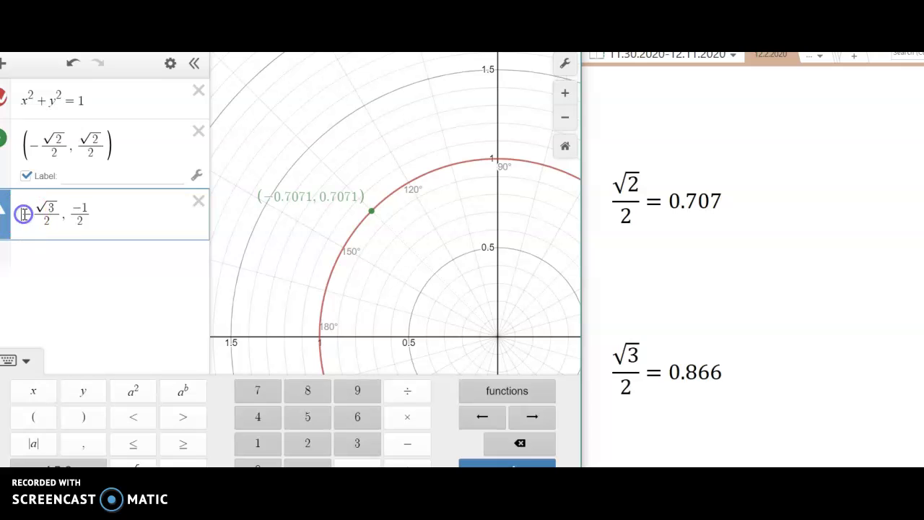
type("(−")
key("Return")
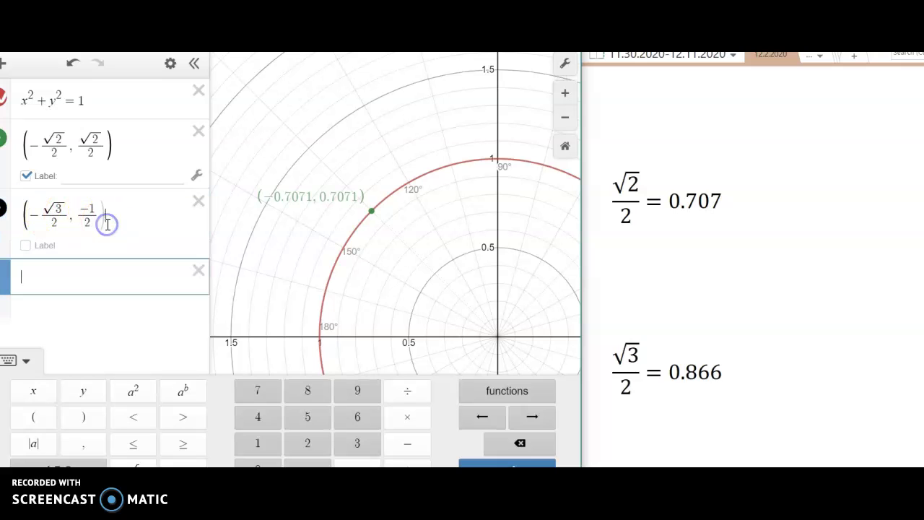
left_click(45, 245)
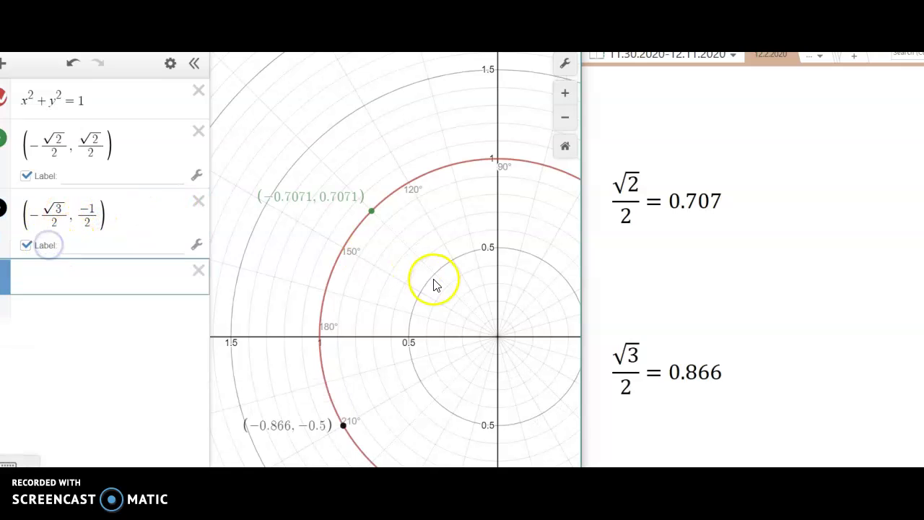
left_click(344, 426)
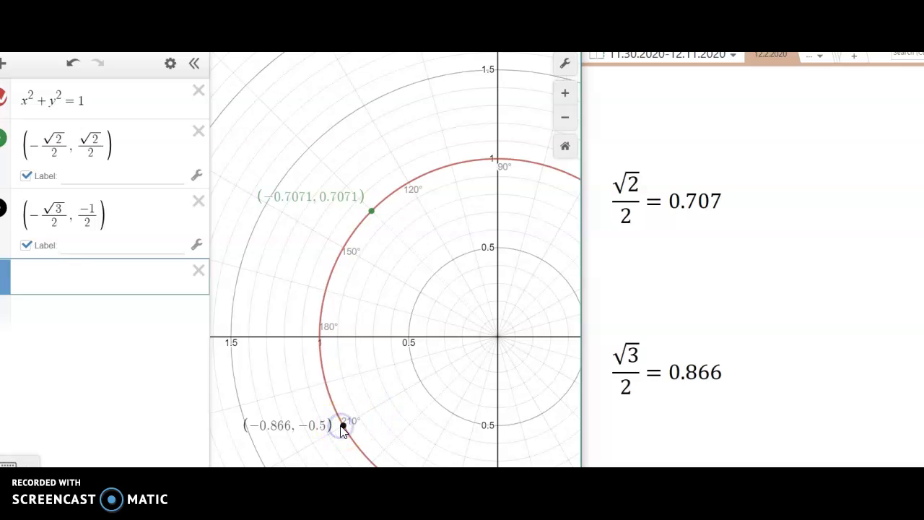
Change the polar grid's angle labels to radians to read the angle at the point (−√3/2, −1/2).
left_click(360, 292)
left_click_drag(360, 292, 315, 188)
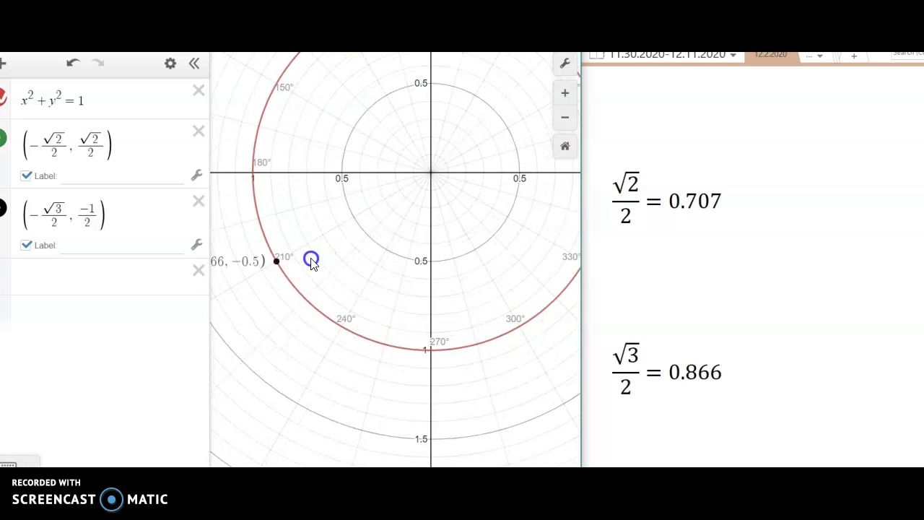
left_click_drag(311, 260, 361, 252)
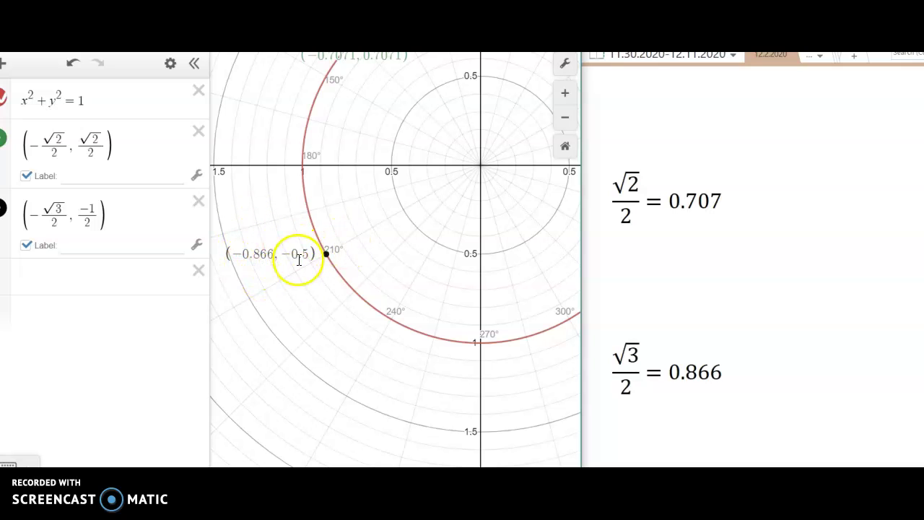
left_click(565, 64)
left_click(423, 347)
left_click(315, 328)
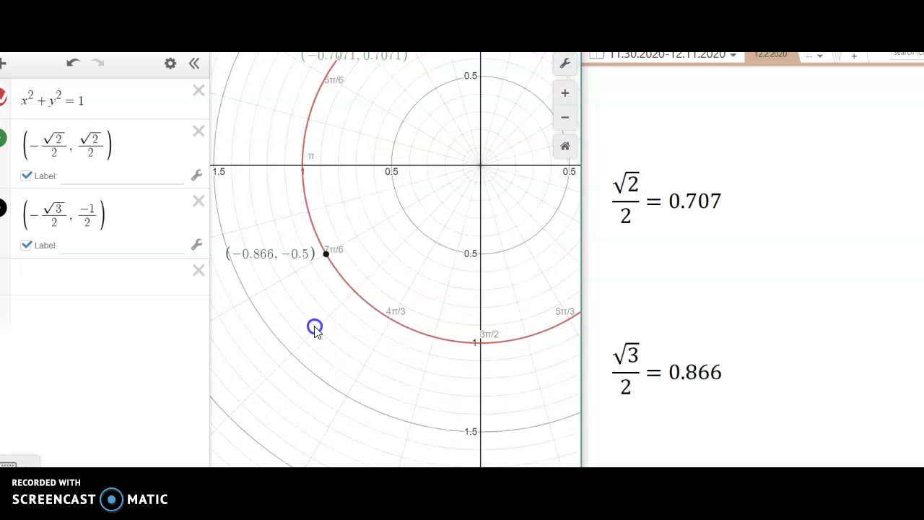
left_click_drag(351, 243, 354, 247)
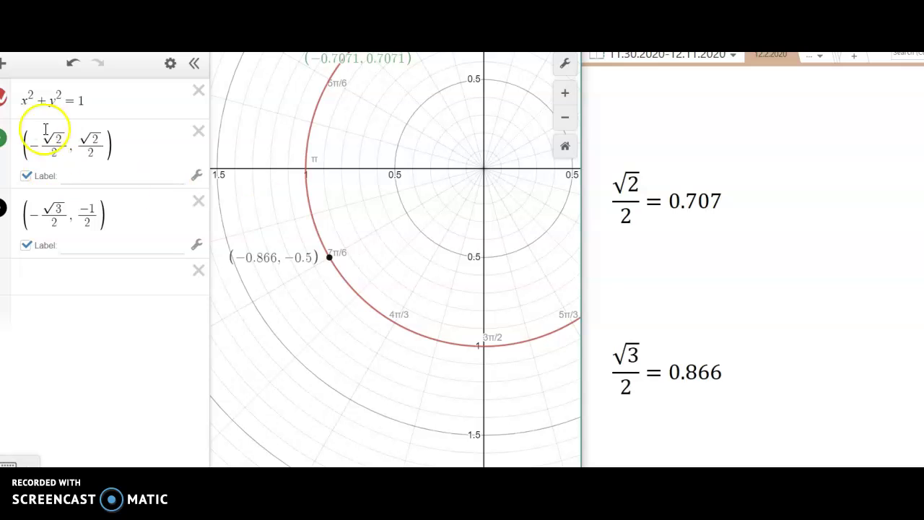
Go back to the circle equation notes and highlight the unit circle equation (x)²+(y)²=1 to compare it with the graphed equation.
scroll(698, 220, "up", 5)
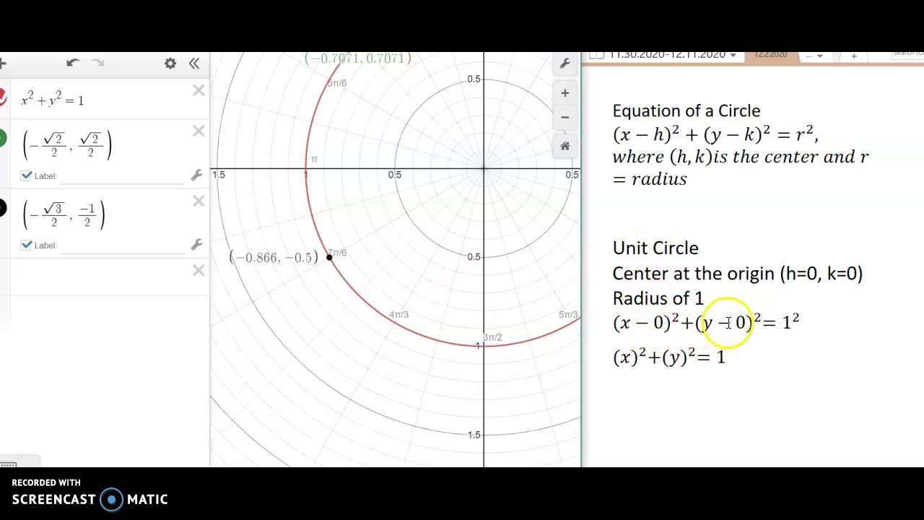
left_click(687, 358)
left_click_drag(686, 358, 719, 355)
left_click(727, 356)
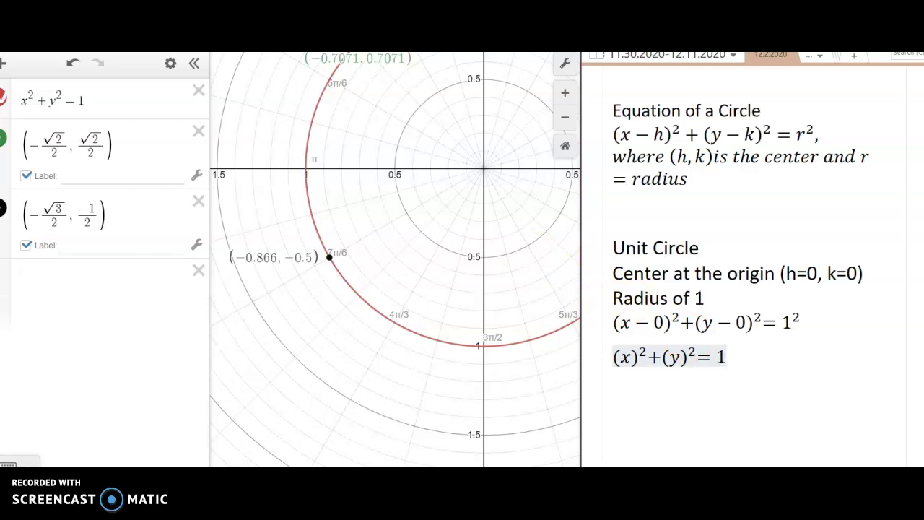
Switch to the document containing the labelled unit circle diagram and select the diagram to examine its angles and coordinates.
key("alt+Tab")
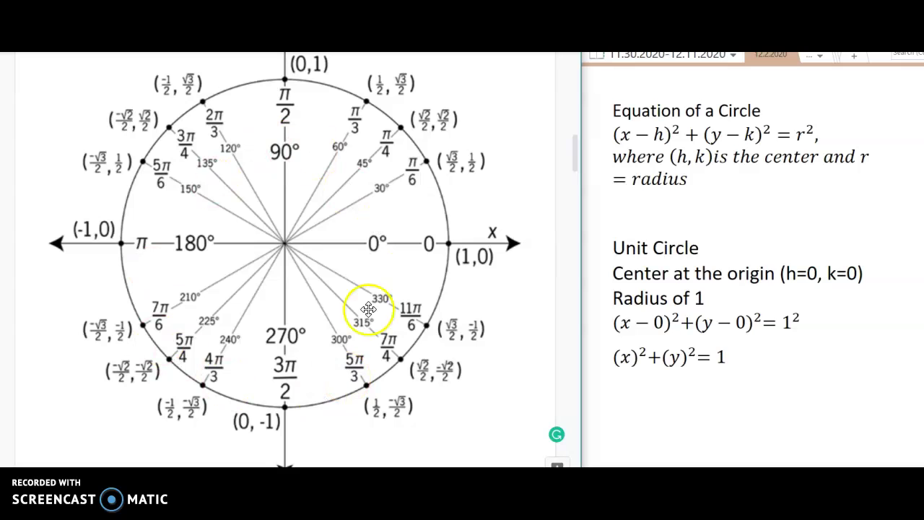
left_click(284, 242)
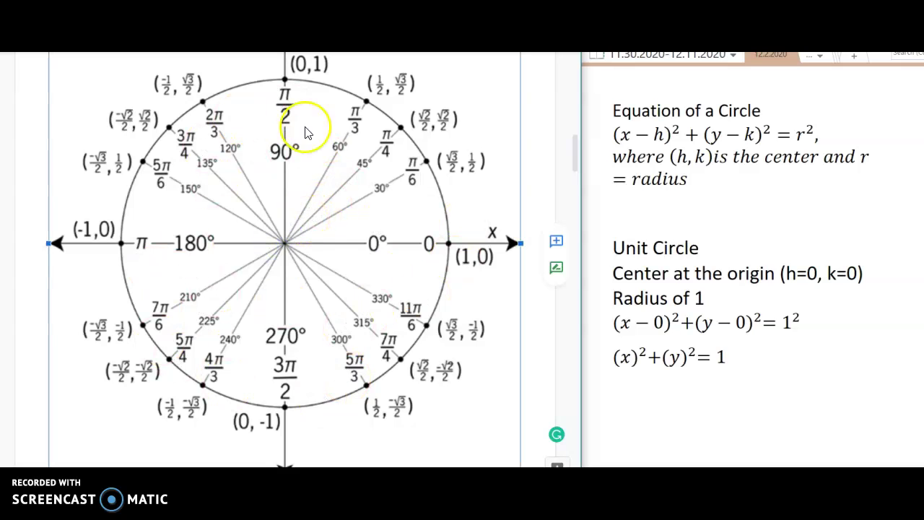